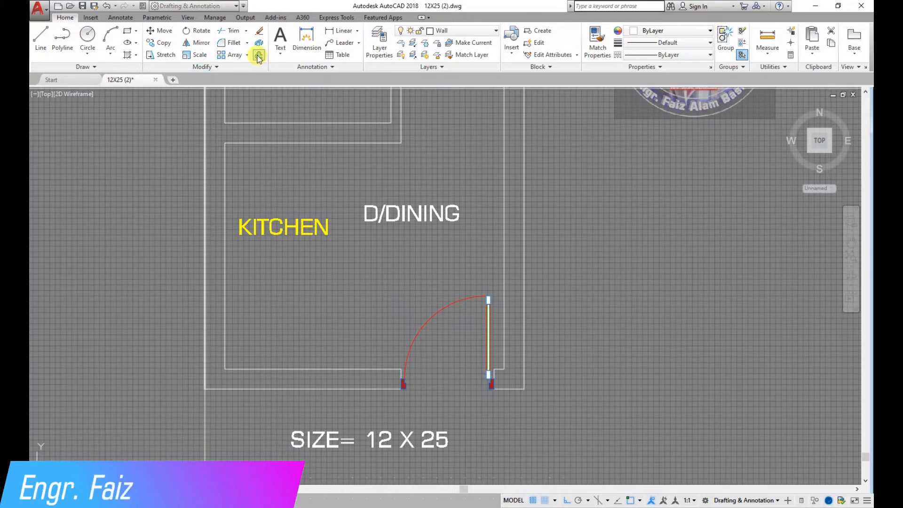
Offset the kitchen's left, bottom and top inner wall lines inward to outline the stair width.
left_click(226, 333)
left_click(345, 369)
left_click(341, 321)
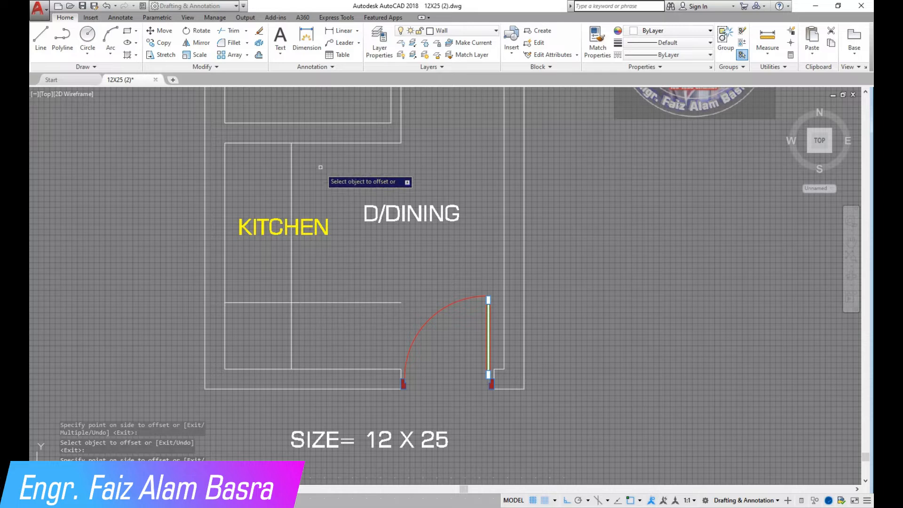
left_click(321, 142)
left_click(328, 184)
Move the KITCHEN label out of the stair area to directly below the D/DINING label.
left_click(164, 31)
left_click(240, 221)
key("Return")
left_click(237, 222)
left_click(362, 243)
scroll(313, 321, "up", 1)
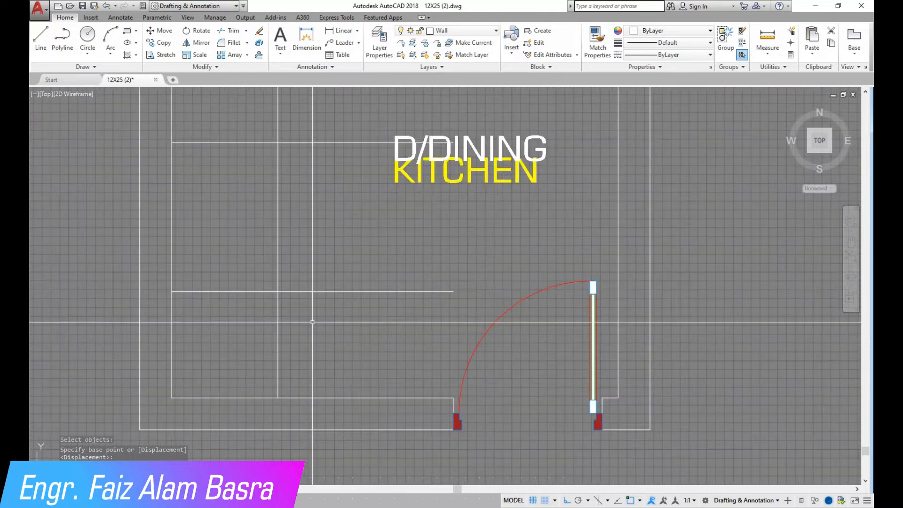
scroll(313, 322, "down", 2)
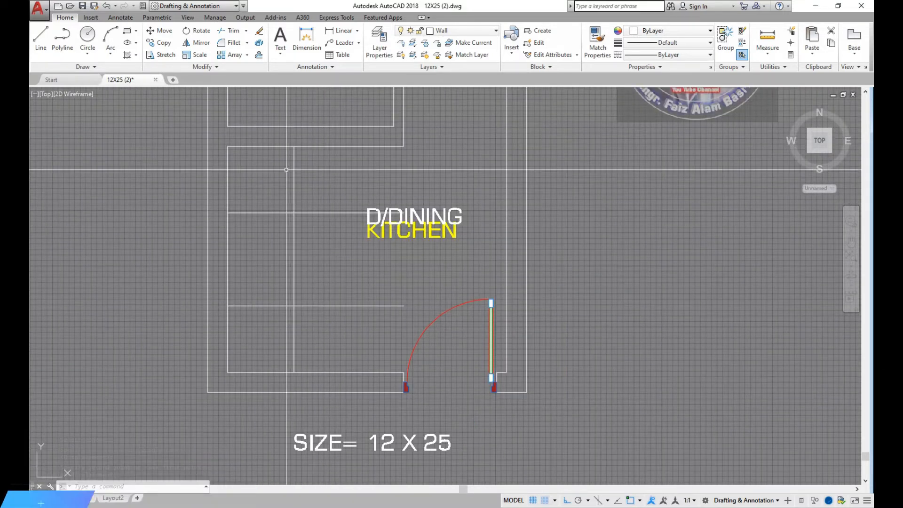
Offset the lower landing line upward into four tread lines, and check the leftover gap with a temporary linear dimension.
left_click(264, 56)
scroll(271, 299, "up", 3)
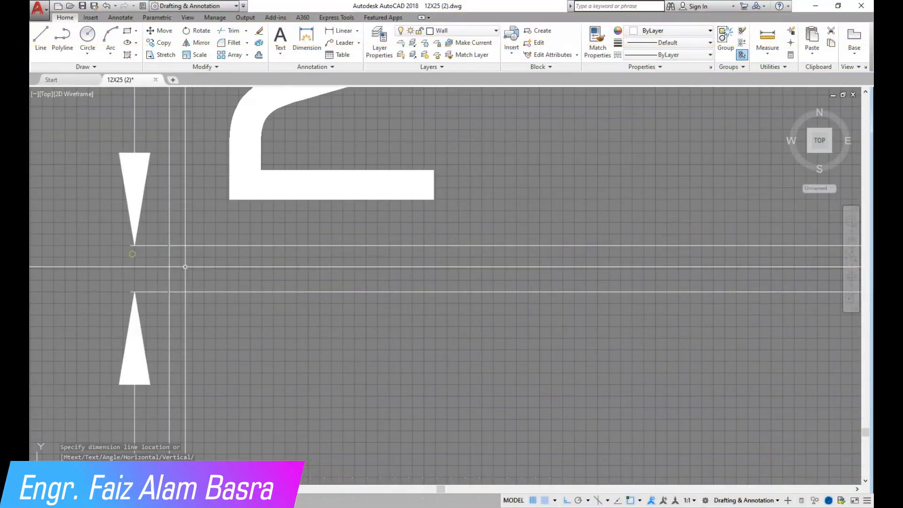
scroll(253, 219, "down", 5)
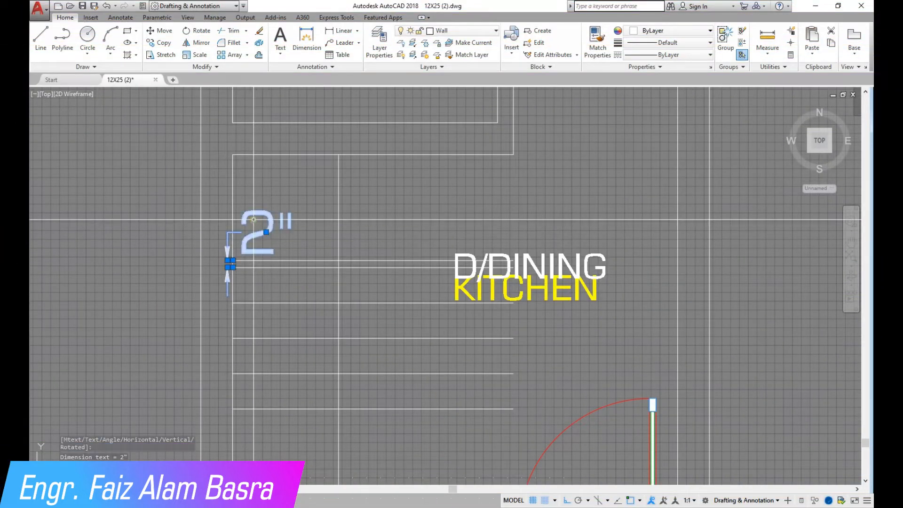
left_click(258, 31)
scroll(287, 199, "down", 1)
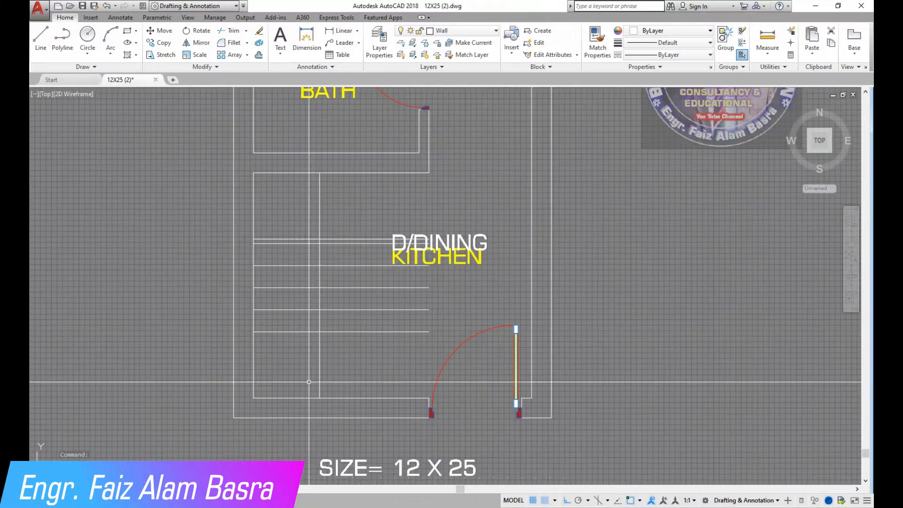
Move the four horizontal tread lines and the lower landing line up by 1 inch.
scroll(305, 362, "up", 1)
left_click(160, 31)
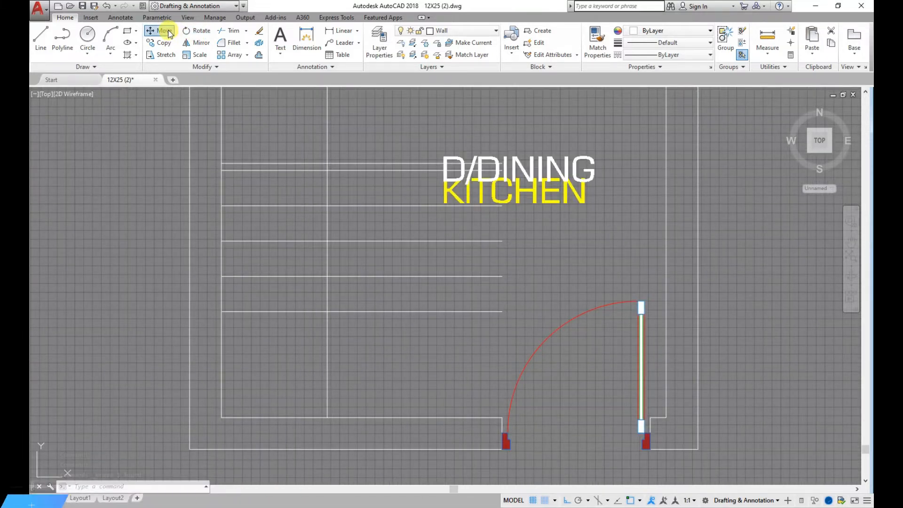
left_click(292, 322)
left_click(235, 168)
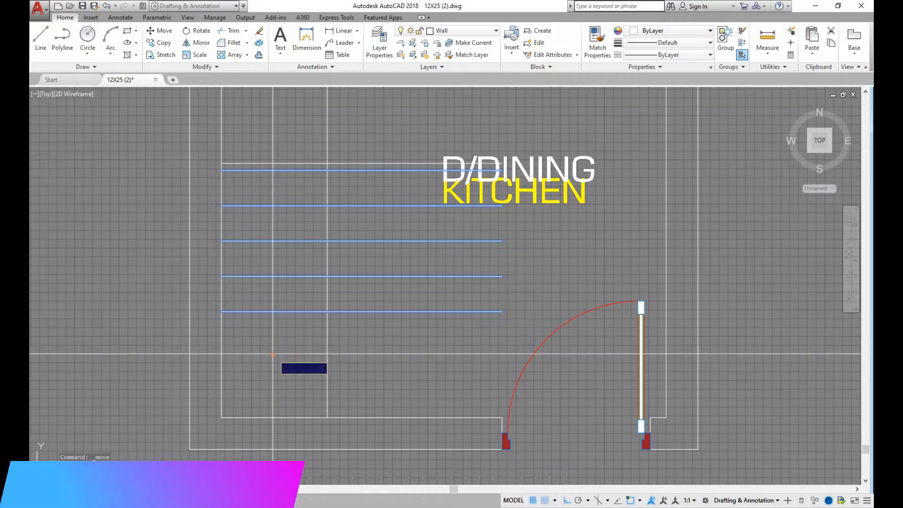
key("Return")
left_click(272, 354)
type("1")
key("Return")
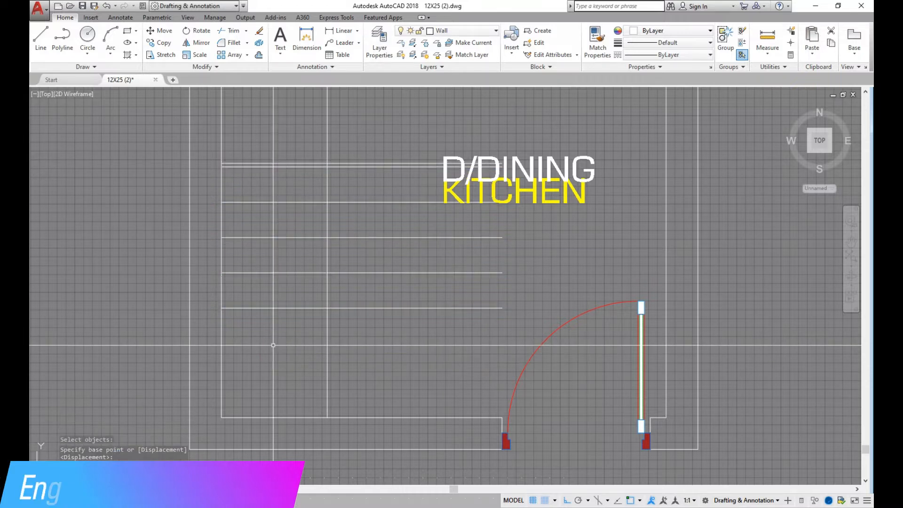
Move the vertical stair line to the right by 1 inch.
left_click(164, 31)
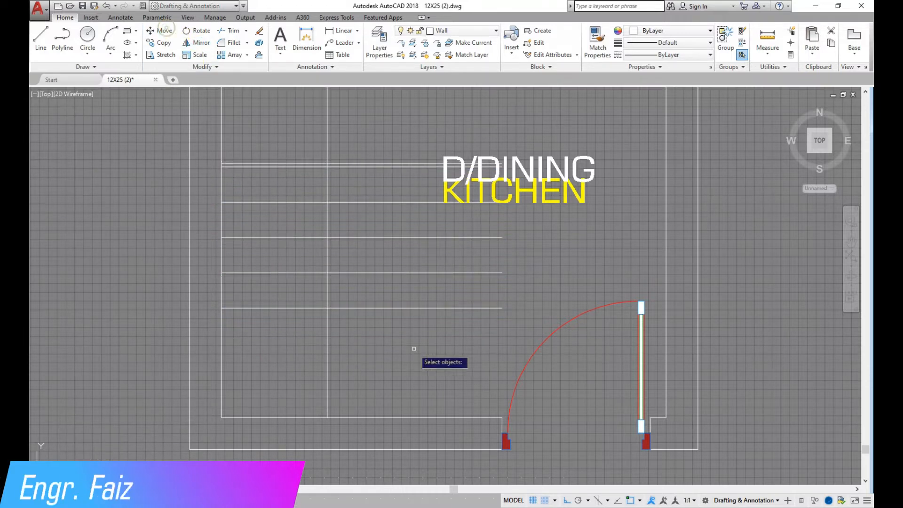
key("Return")
left_click(274, 354)
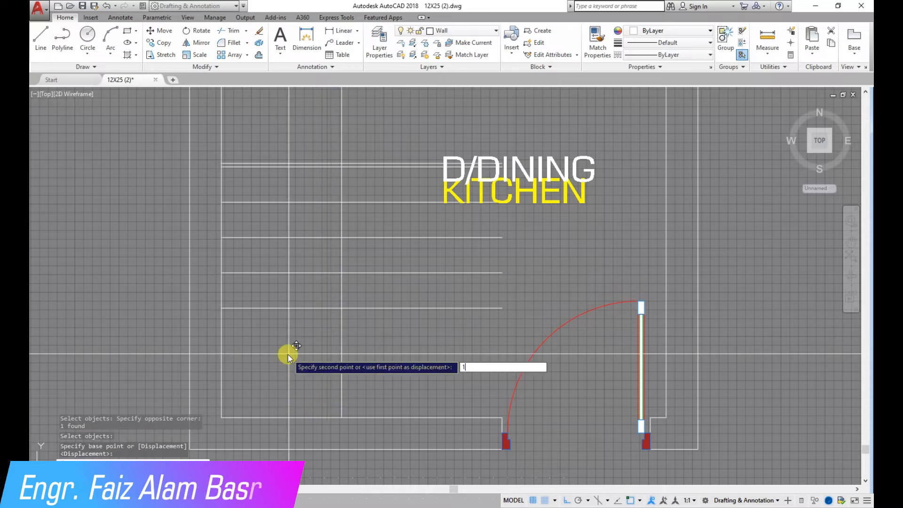
type("1")
key("Return")
Replace the two closely spaced lines at the upper landing with one line offset upward from the tread below.
scroll(262, 177, "up", 4)
scroll(282, 183, "down", 4)
scroll(307, 195, "up", 3)
left_click(309, 215)
key("Escape")
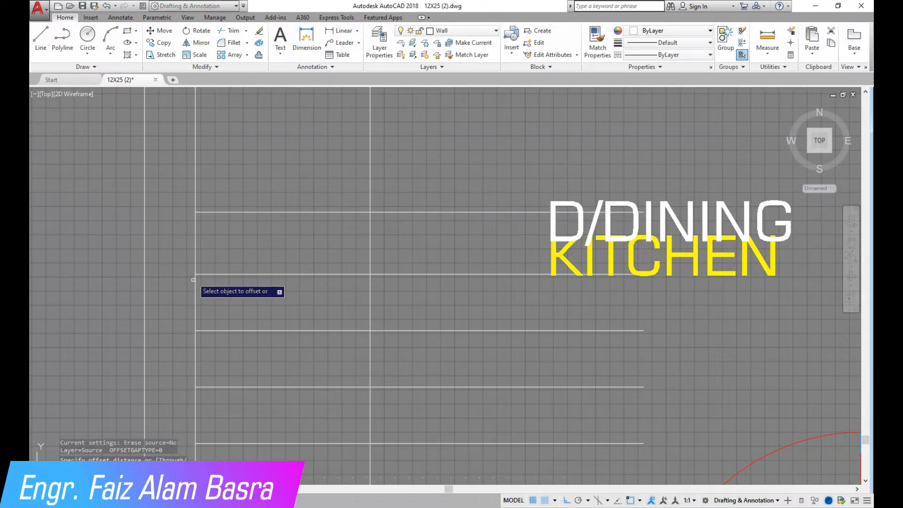
left_click(201, 274)
left_click(211, 246)
key("Return")
key("Escape")
left_click(234, 212)
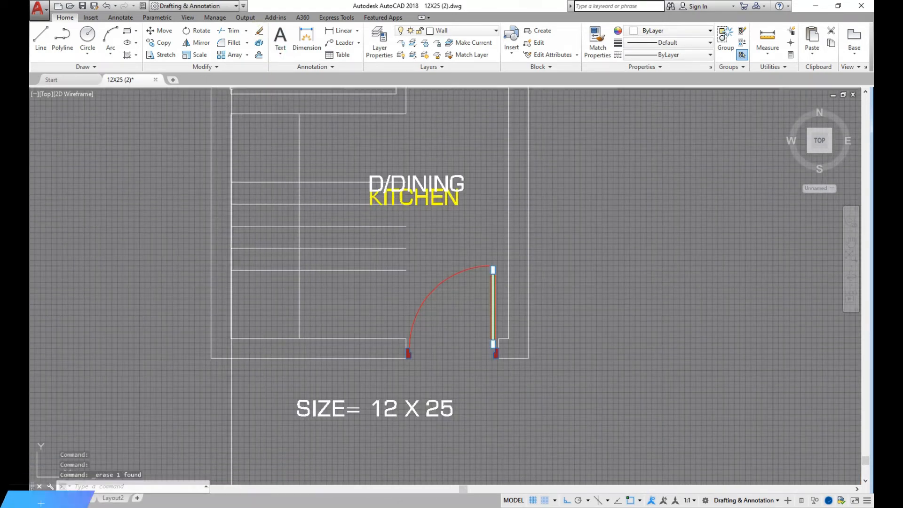
Offset the vertical stair line rightward repeatedly, each time from the newest line, to lay out the side-flight treads toward the doorway.
left_click(299, 301)
left_click(329, 301)
left_click(321, 300)
left_click(349, 300)
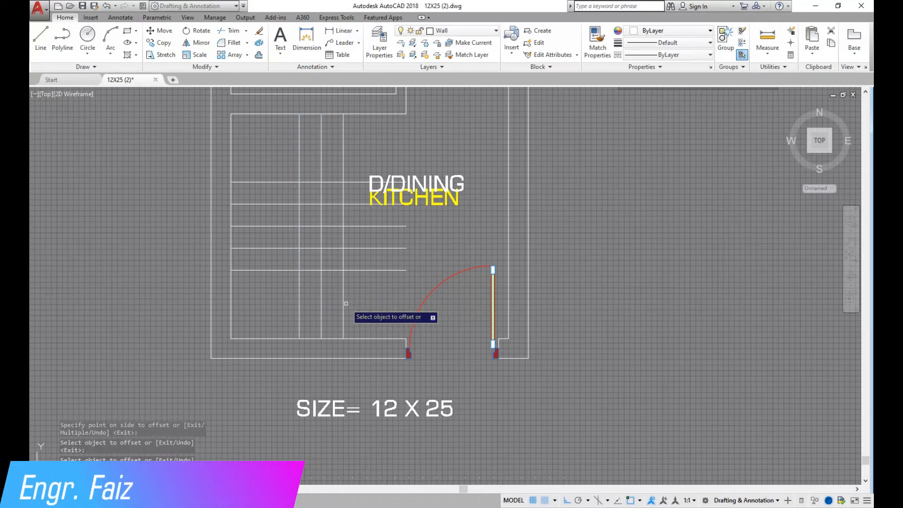
scroll(341, 304, "up", 4)
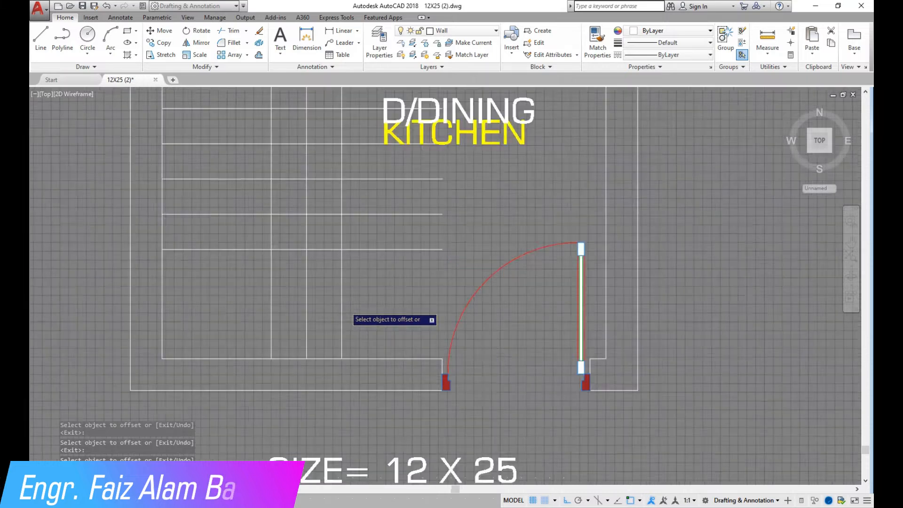
left_click(338, 306)
left_click(366, 306)
left_click(396, 315)
left_click(425, 312)
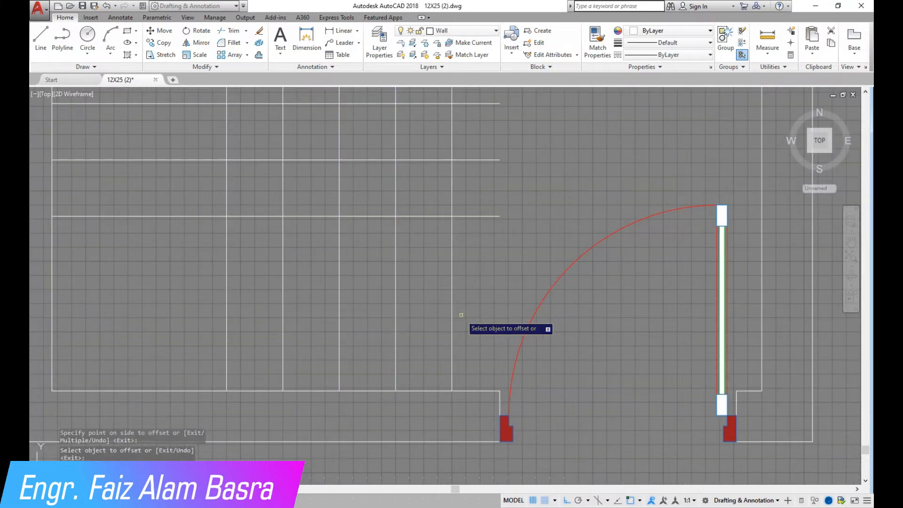
left_click(452, 322)
left_click(477, 314)
scroll(387, 357, "down", 4)
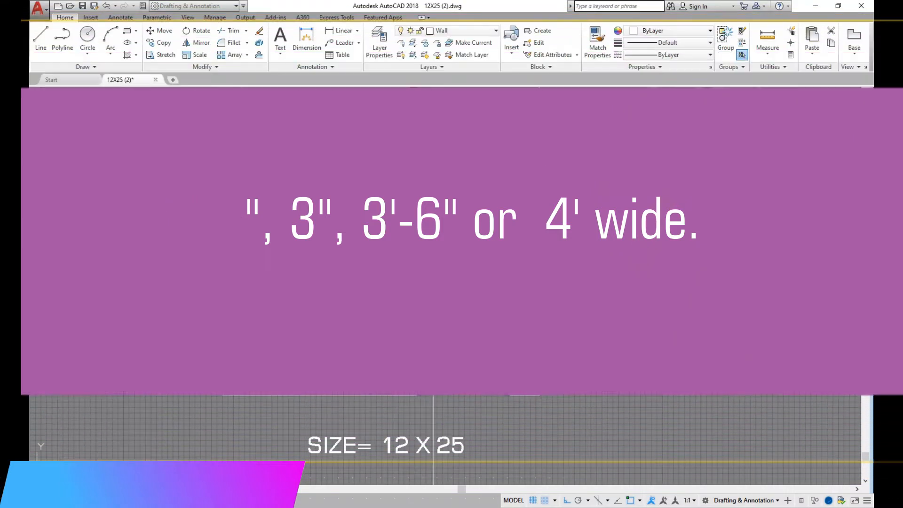
Trim the overlapping tread lines in the open middle of the stair.
left_click(413, 214)
left_click(386, 278)
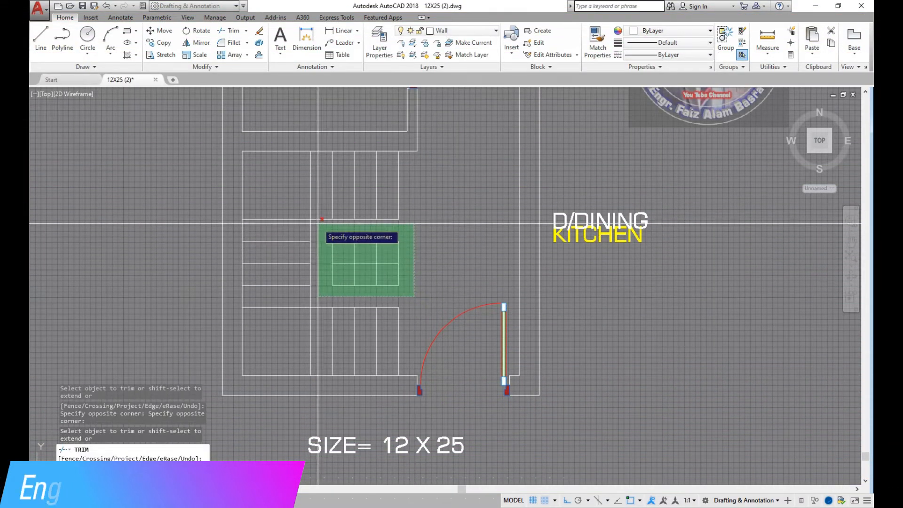
left_click(299, 207)
key("Escape")
Erase the leftover grid of line segments between the upper and lower side flights.
left_click(412, 301)
left_click(325, 233)
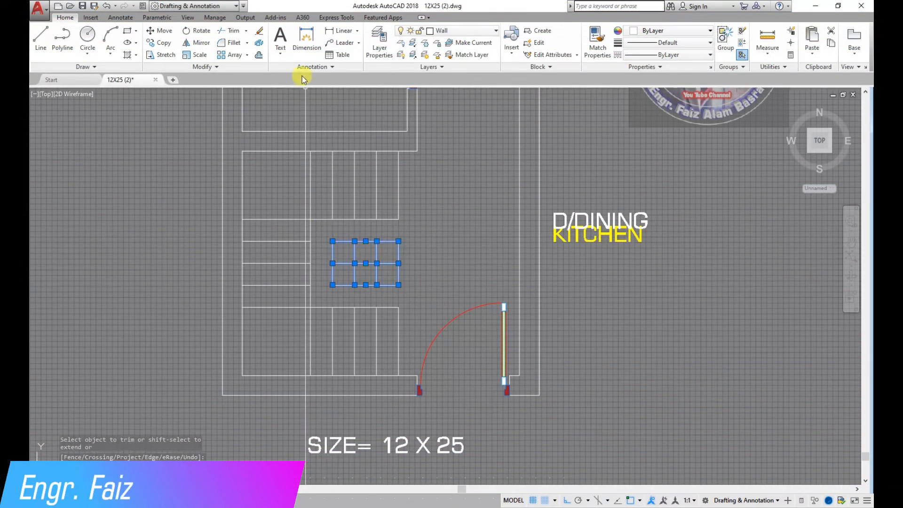
left_click(259, 32)
Draw two diagonal winder lines fanning from the upper landing's inner corner to the top and left walls.
scroll(272, 175, "up", 4)
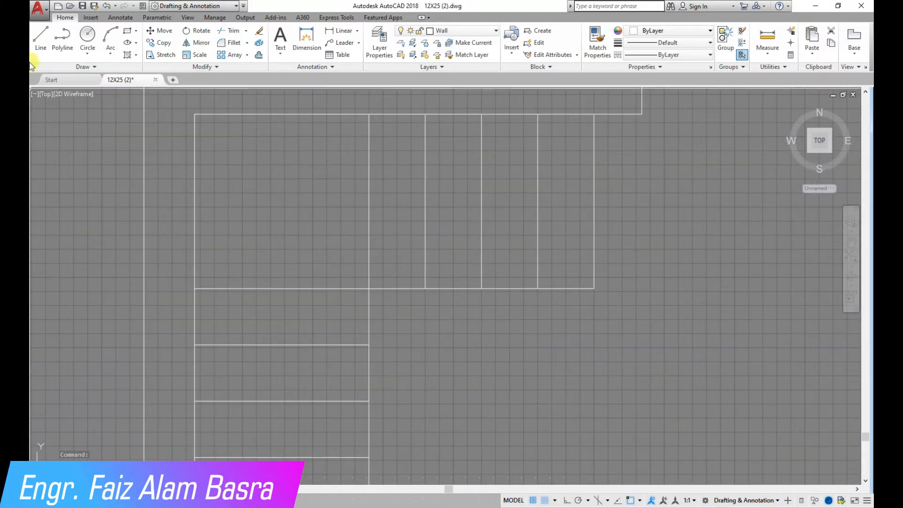
left_click(42, 37)
left_click(369, 288)
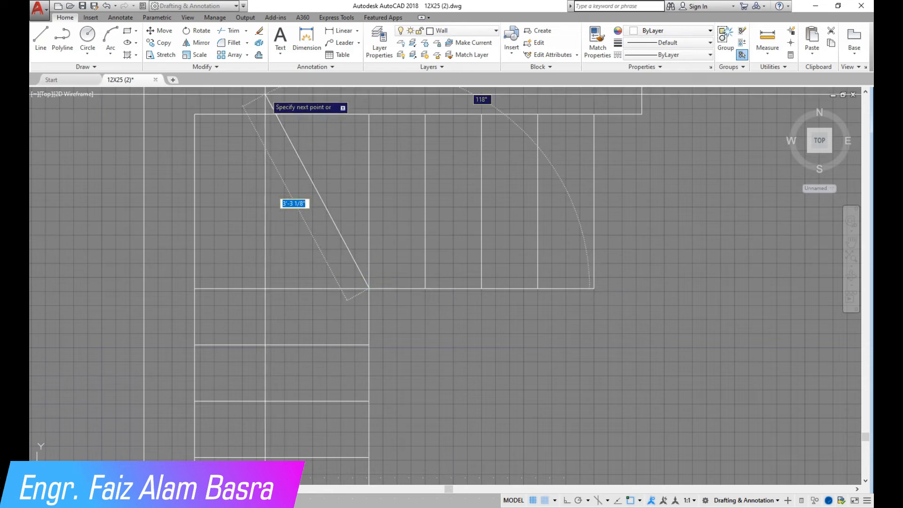
left_click(274, 114)
left_click(369, 288)
left_click(173, 188)
key("Return")
Trim the winder line ends that extend past the walls and save the drawing.
left_click(230, 30)
left_click(268, 99)
left_click(186, 195)
right_click(283, 188)
left_click(83, 6)
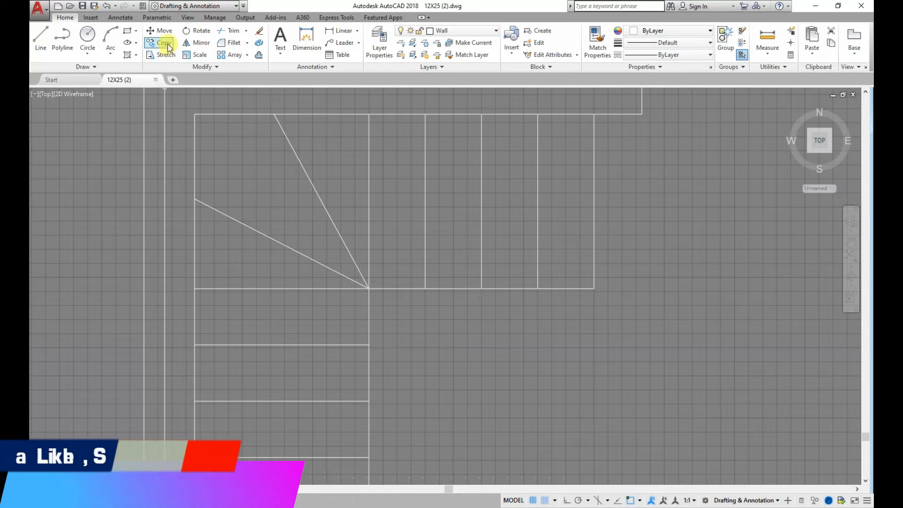
Mirror the two winder lines onto the lower landing about a horizontal axis through the stair's middle, with ortho on.
left_click(198, 43)
left_click(298, 258)
left_click(281, 145)
scroll(301, 140, "down", 5)
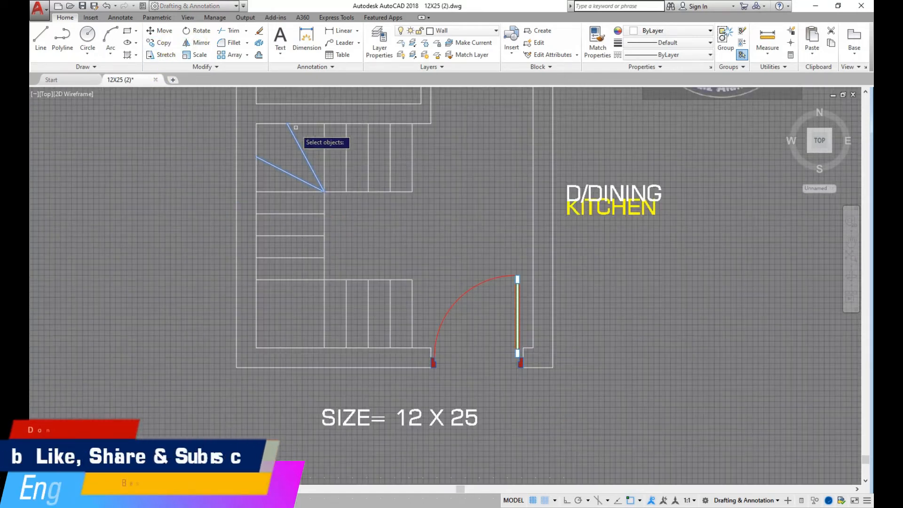
key("Return")
left_click(324, 236)
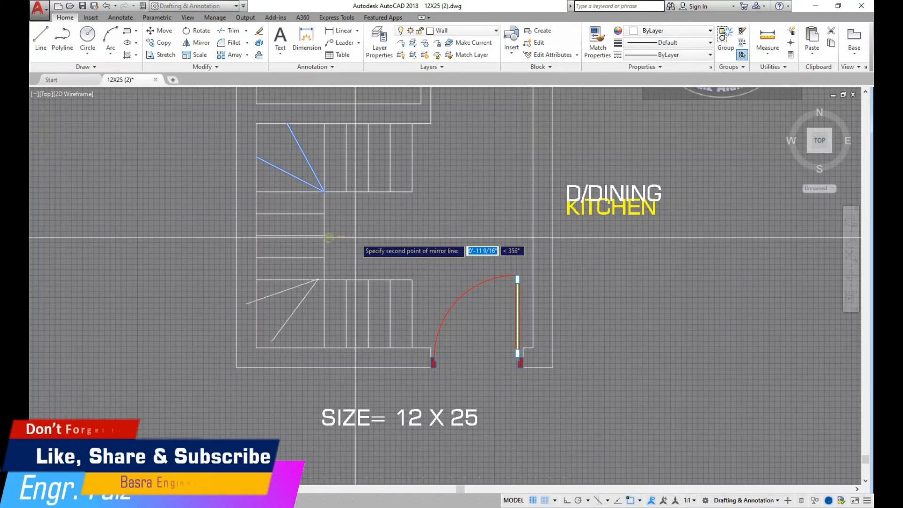
key("F8")
left_click(442, 260)
Trim the stair's inner vertical line between the second and third tread lines below the upper winders.
scroll(222, 188, "down", 2)
scroll(223, 188, "up", 4)
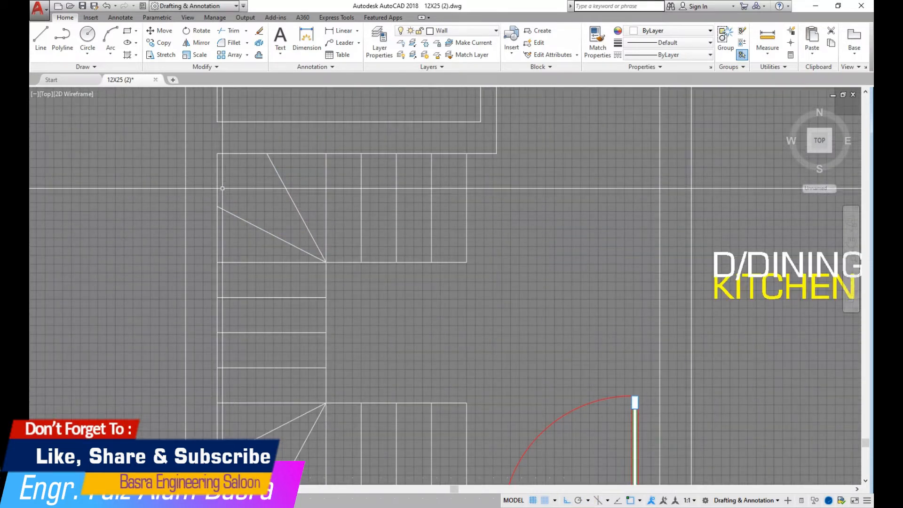
scroll(222, 188, "down", 2)
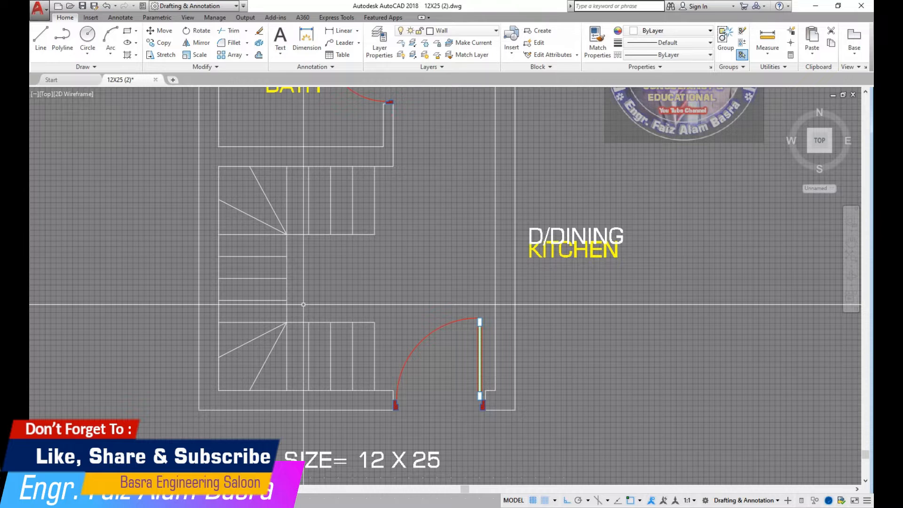
scroll(303, 304, "up", 2)
scroll(303, 304, "down", 2)
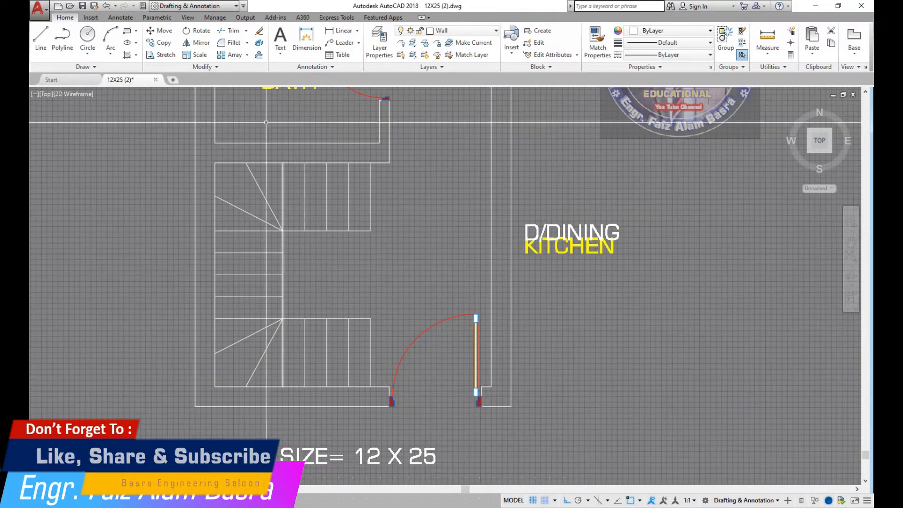
left_click(225, 37)
key("Return")
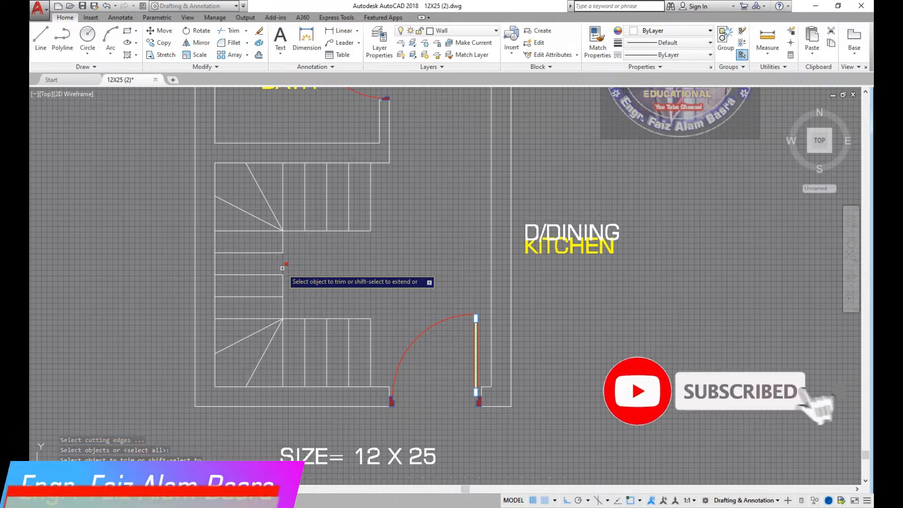
key("Escape")
Erase the lower part of the stair, including its two remaining treads, winders and lower side flight.
left_click(393, 364)
left_click(233, 266)
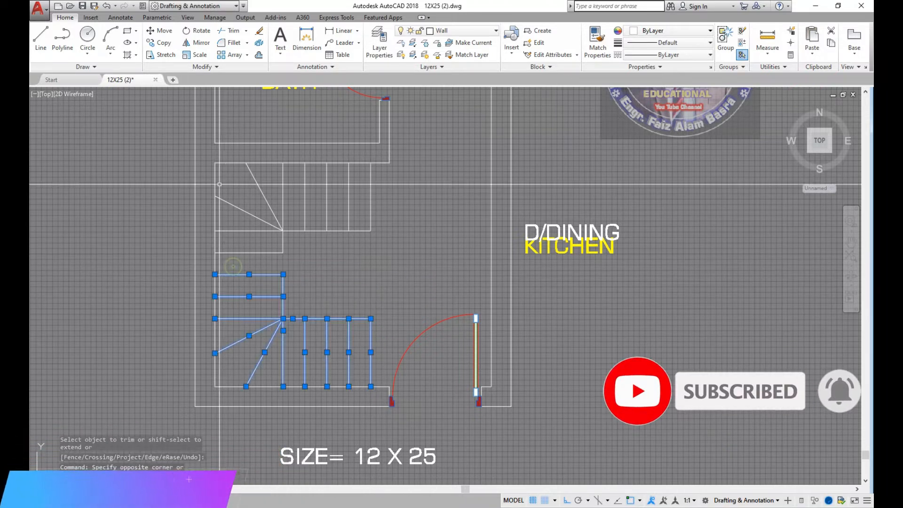
left_click(260, 32)
scroll(268, 344, "up", 1)
scroll(217, 327, "down", 1)
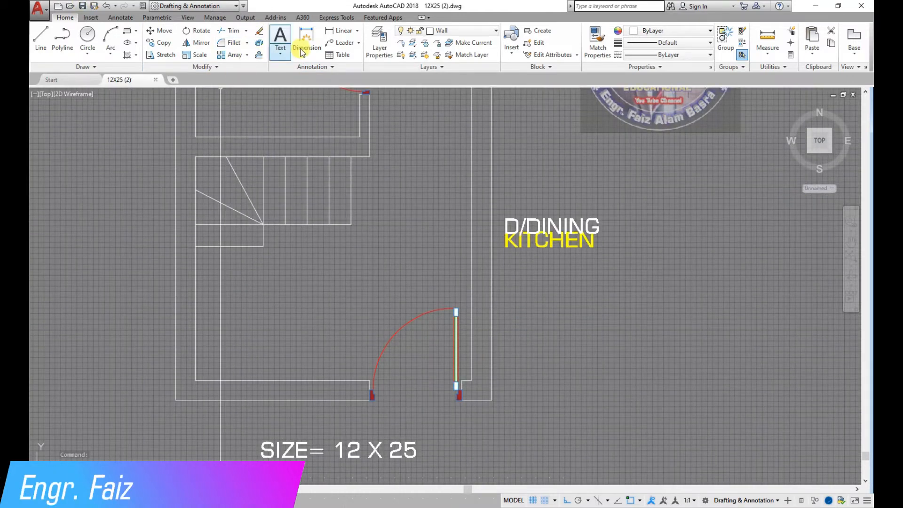
Start a multileader and set its maximum leader points to 3.
left_click(358, 43)
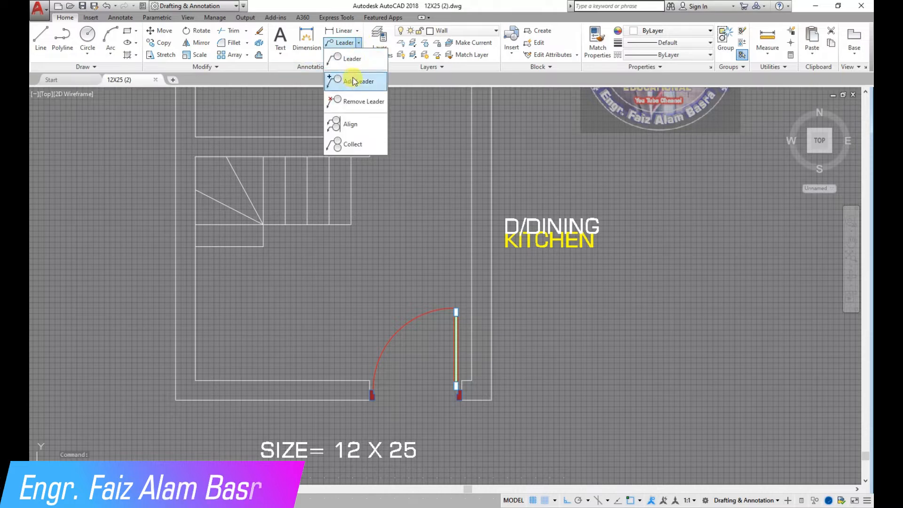
left_click(346, 57)
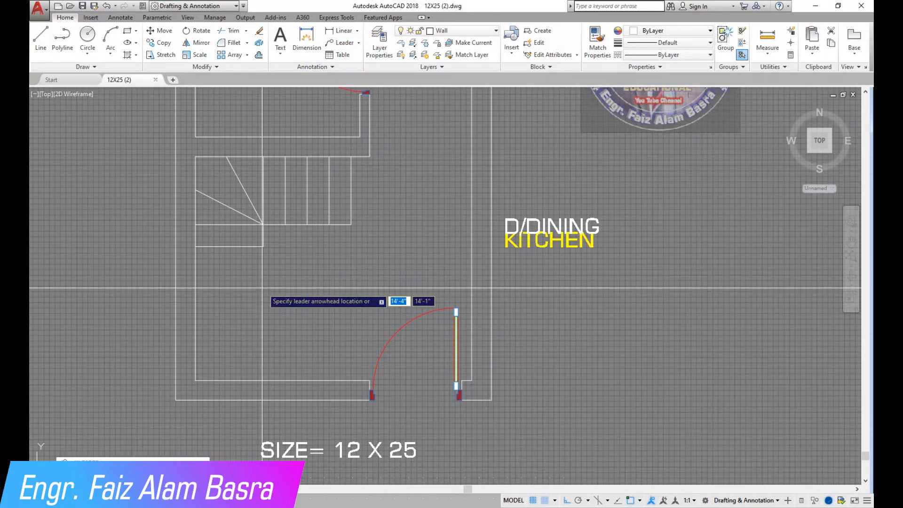
key("Return")
left_click(294, 345)
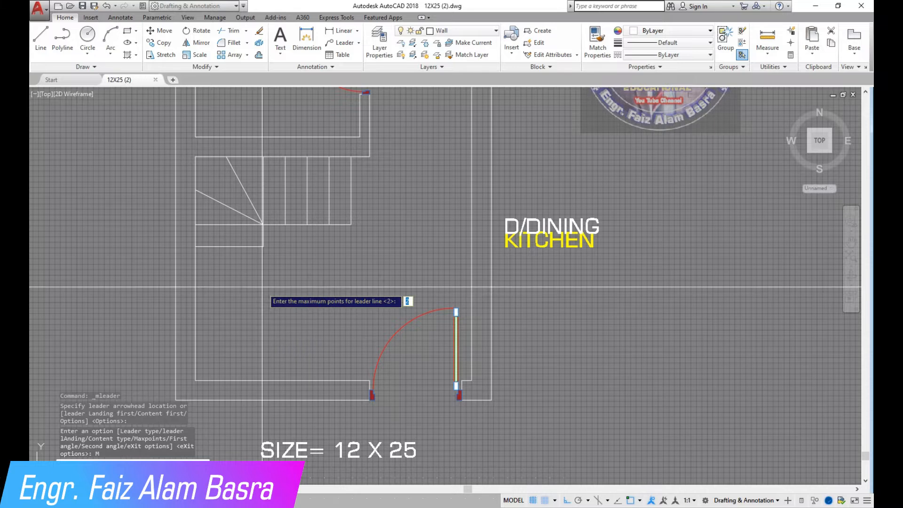
key("Return")
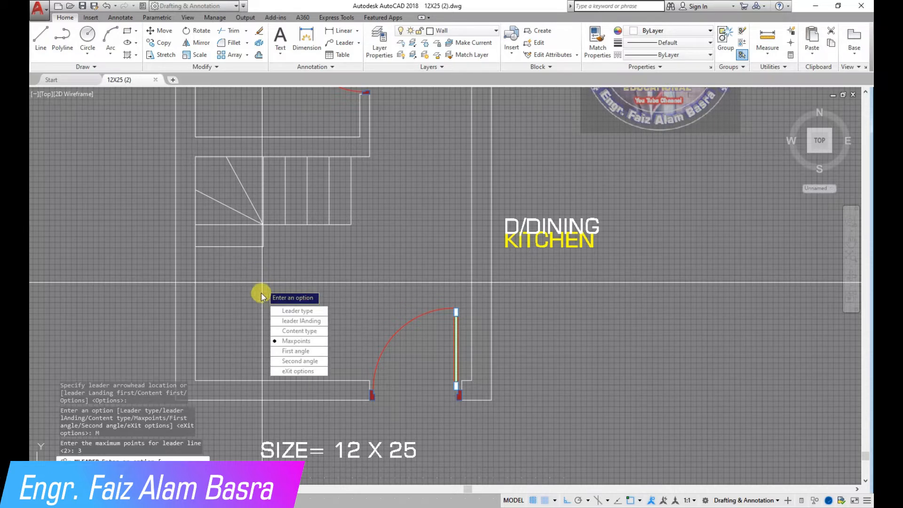
left_click(297, 372)
Draw the stair leader from the lowest tread's midpoint up through the winders and across the flight, with the text UP.
left_click(229, 246)
scroll(218, 183, "up", 2)
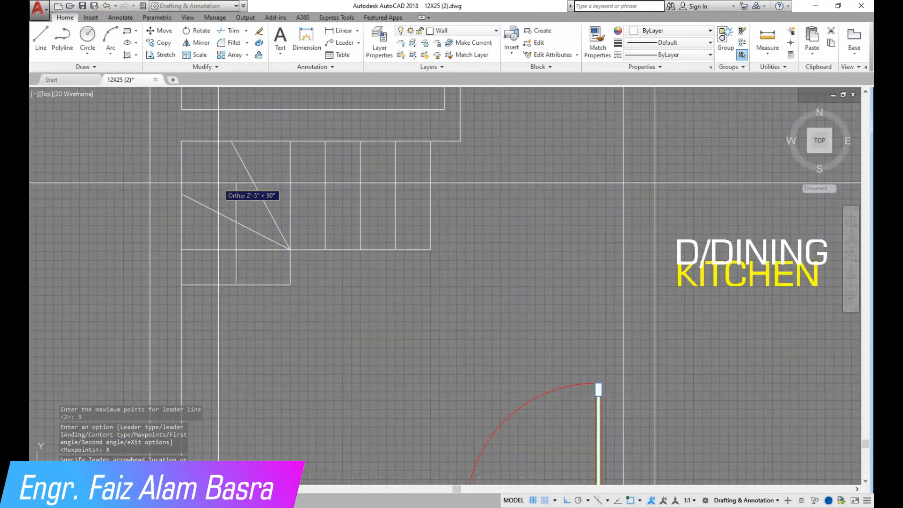
left_click(234, 189)
left_click(451, 196)
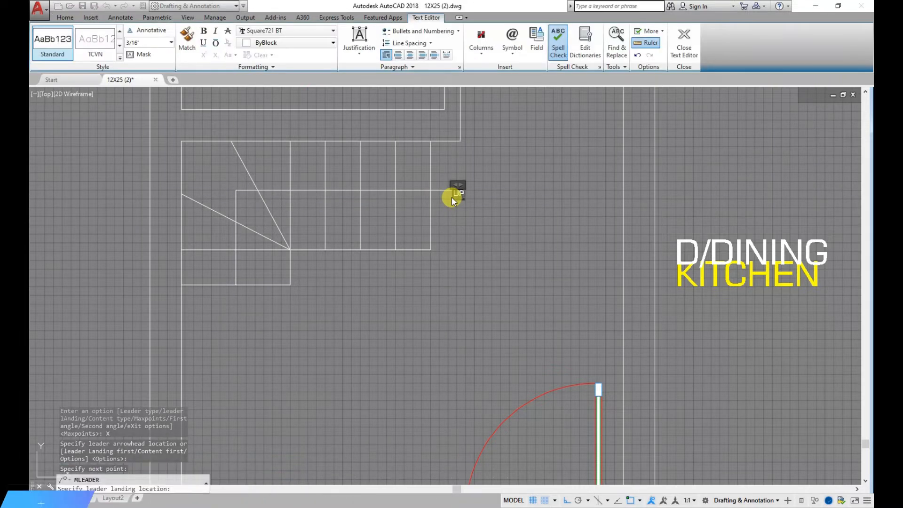
left_click(482, 208)
Set the UP leader's arrowhead size to 4" and its text height to 5".
left_click(452, 190)
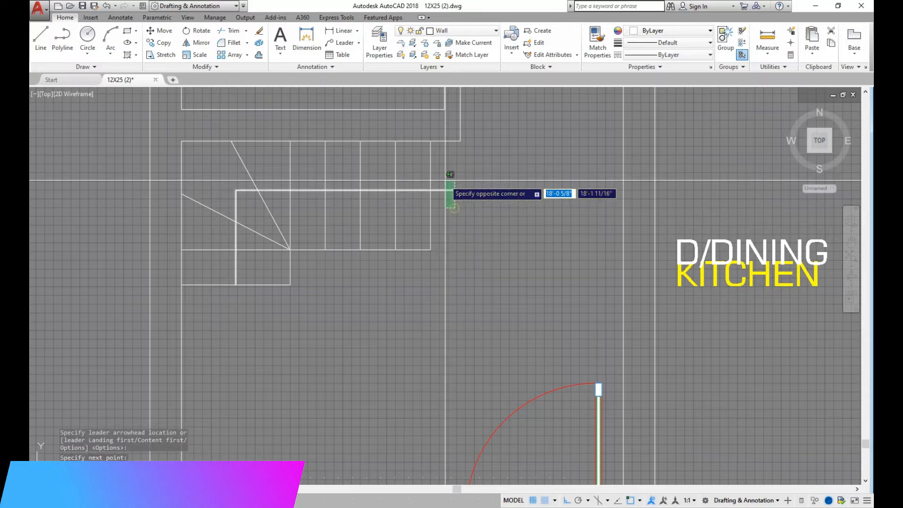
left_click(144, 6)
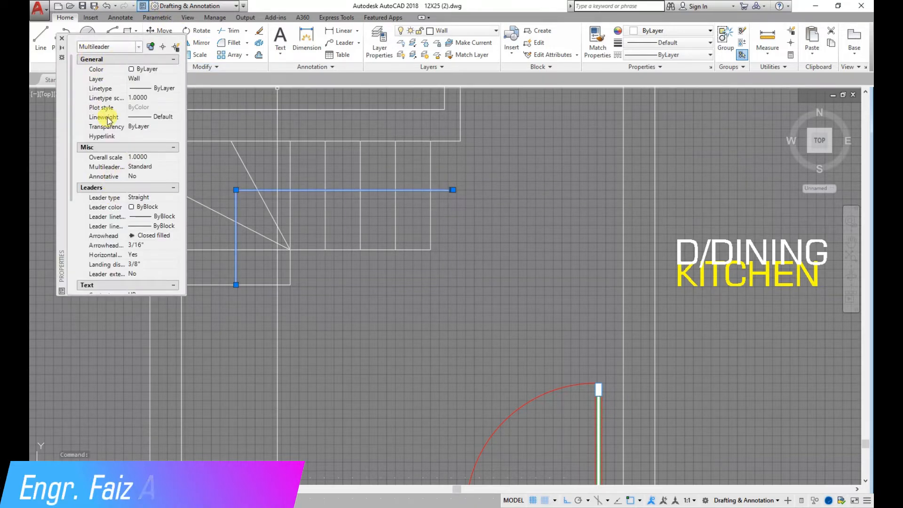
scroll(113, 136, "down", 4)
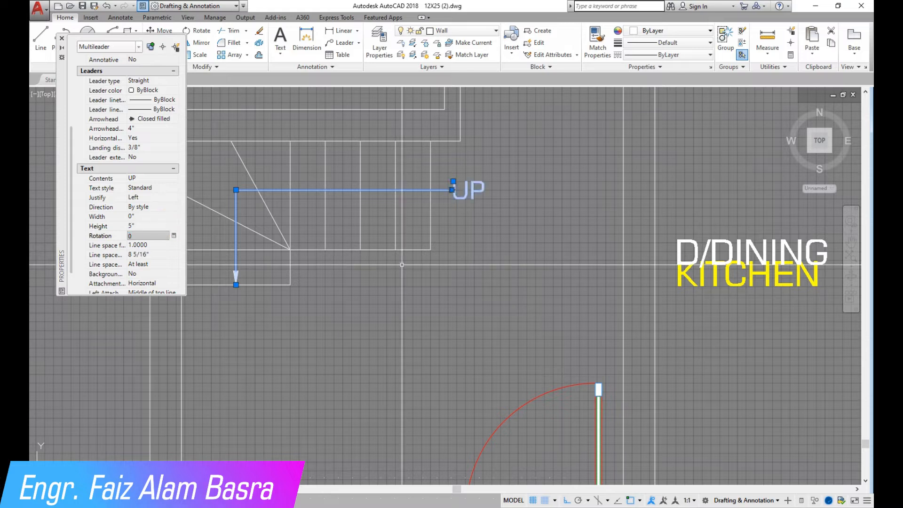
left_click(61, 38)
Set the BATH label's text height to 5".
scroll(227, 163, "down", 3)
left_click(242, 108)
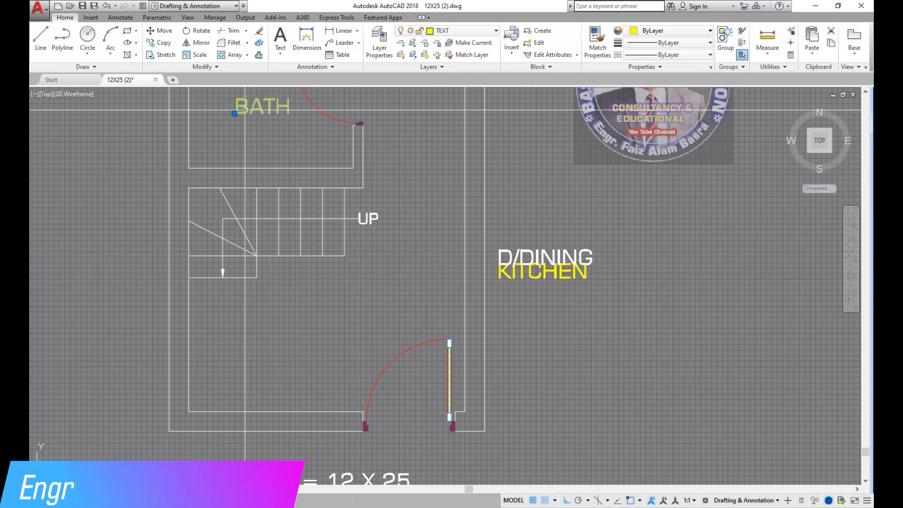
left_click(141, 6)
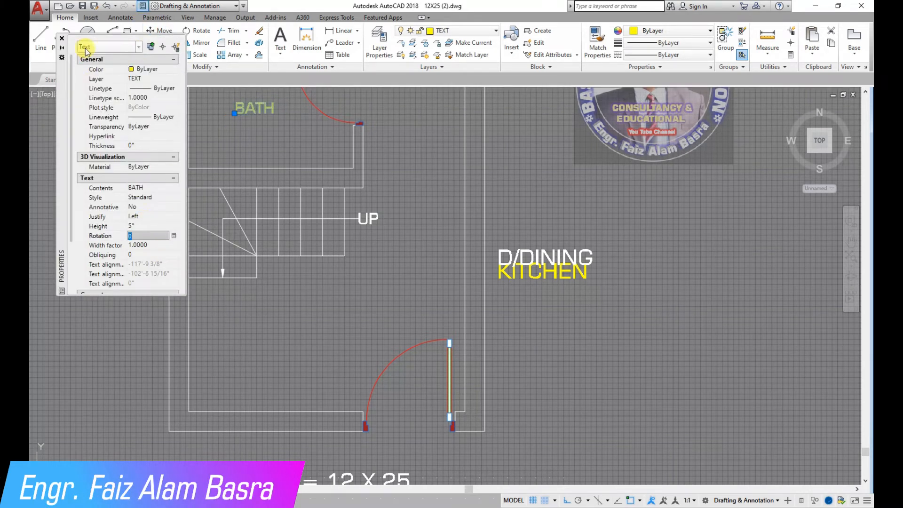
left_click(61, 38)
key("Escape")
Match the BATH label's properties onto the UP leader and the D/DINING, KITCHEN and SIZE= 12 X 25 texts.
left_click(597, 38)
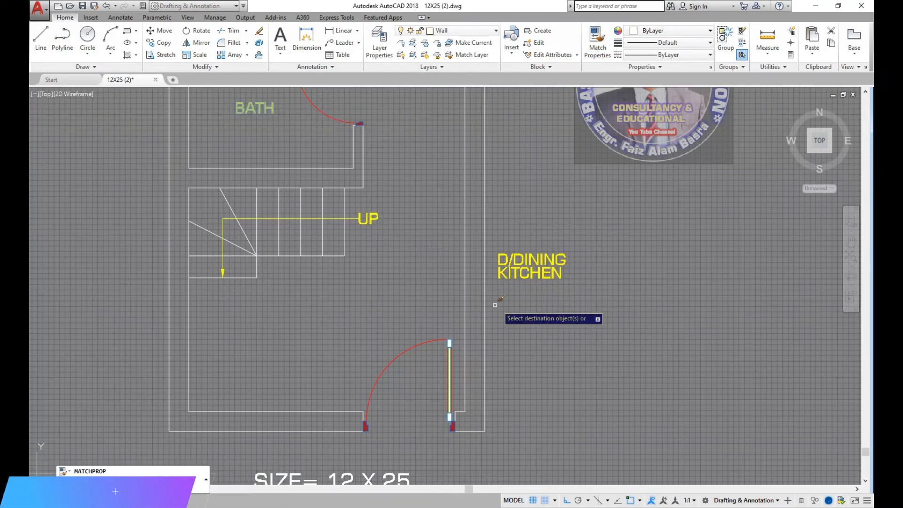
scroll(514, 238, "down", 5)
scroll(405, 211, "up", 5)
scroll(405, 282, "down", 5)
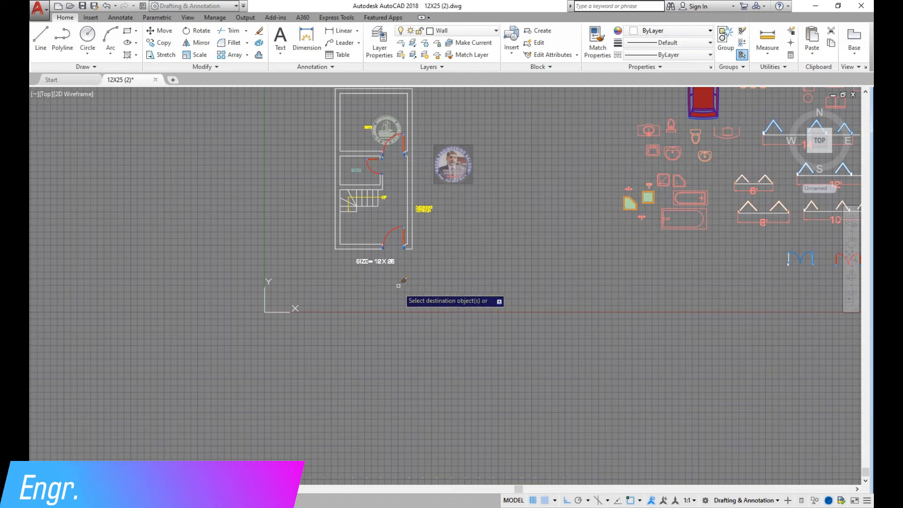
right_click(364, 274)
left_click(376, 280)
scroll(389, 149, "up", 3)
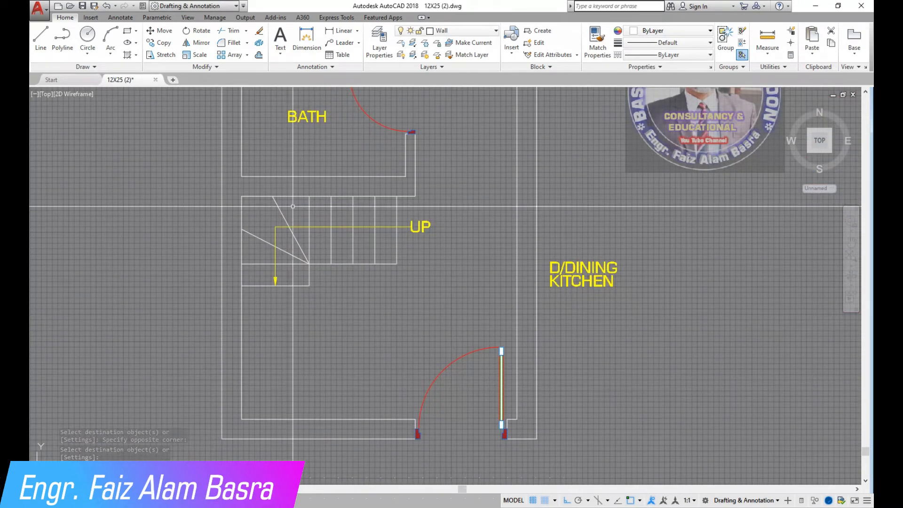
Move the KITCHEN label into the room below the staircase.
scroll(326, 337, "down", 3)
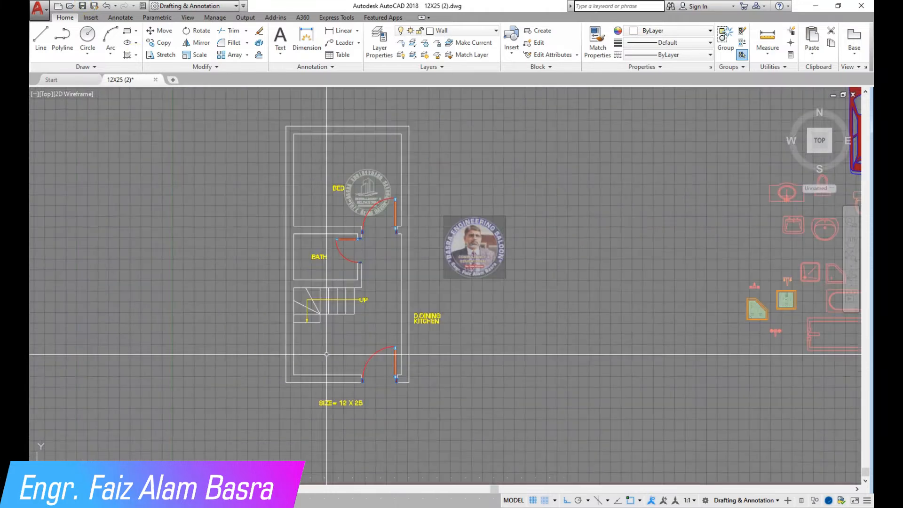
scroll(419, 347, "up", 2)
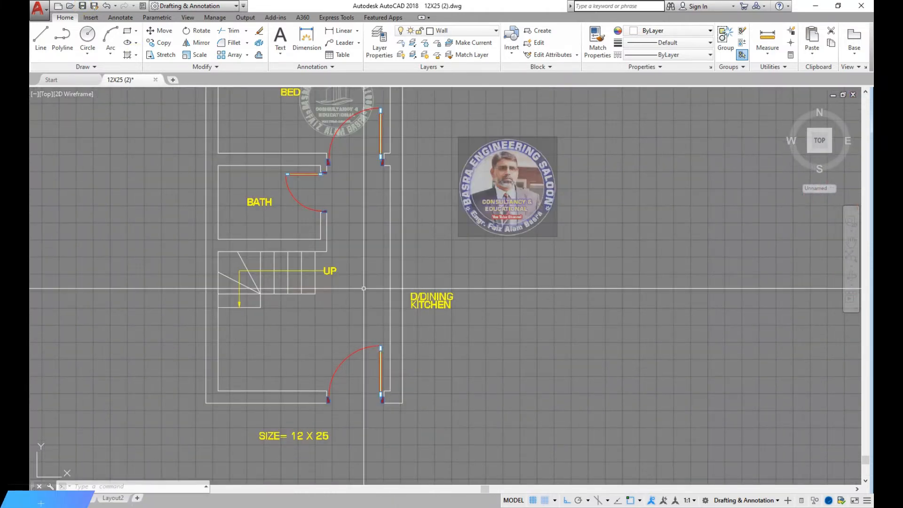
left_click(432, 303)
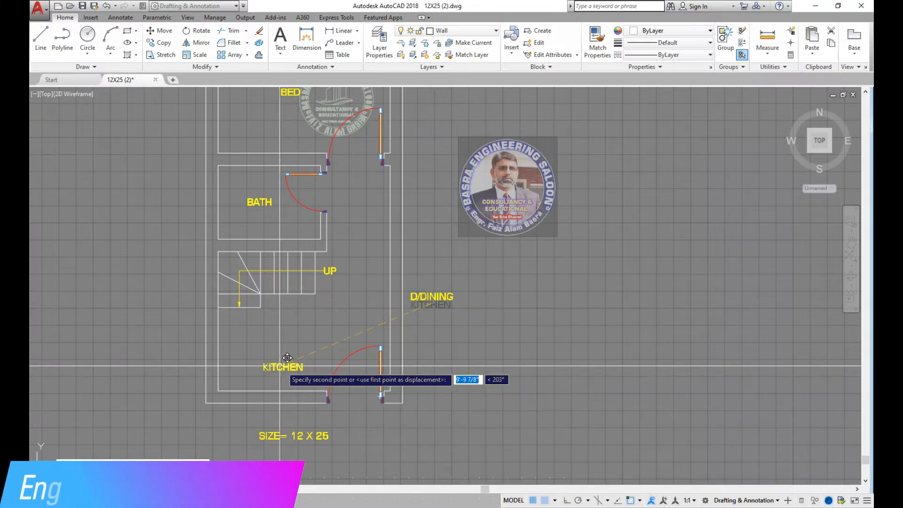
left_click(280, 346)
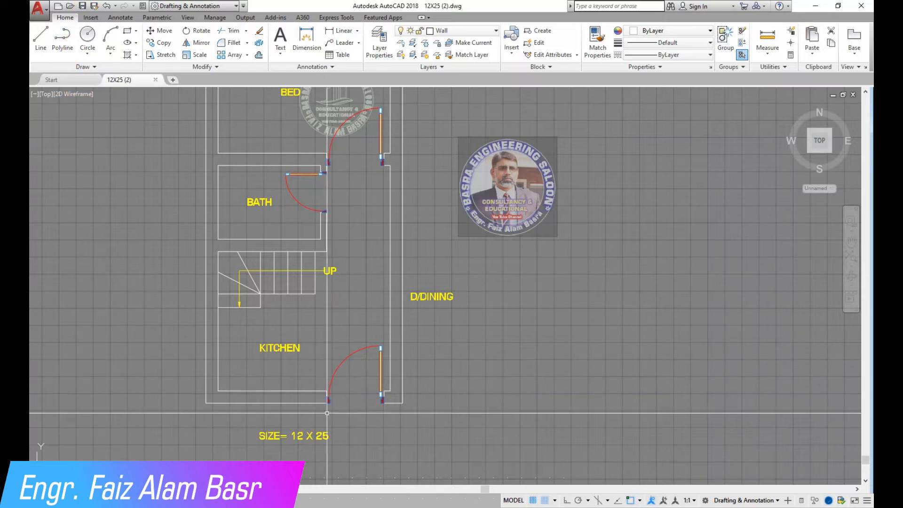
Stretch the left wall end of the entrance opening horizontally to the left to widen the doorway.
scroll(339, 404, "up", 2)
scroll(339, 405, "down", 2)
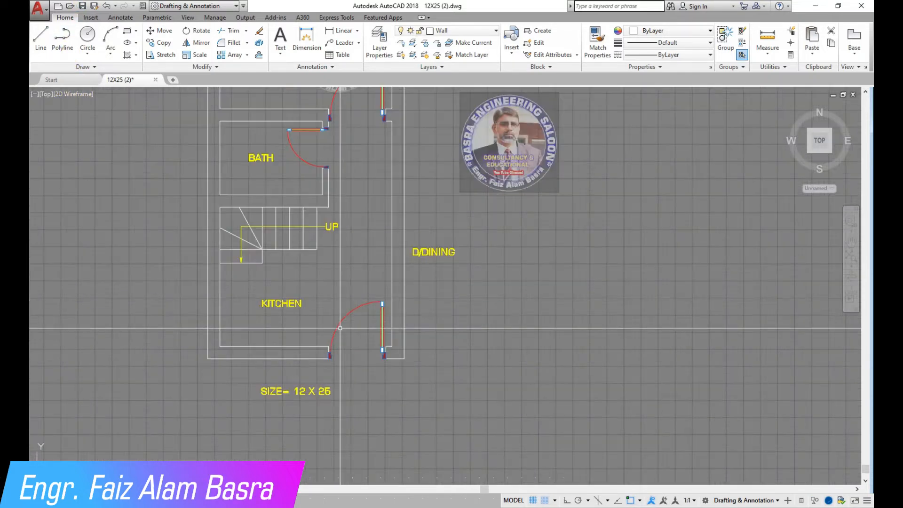
scroll(329, 365, "up", 2)
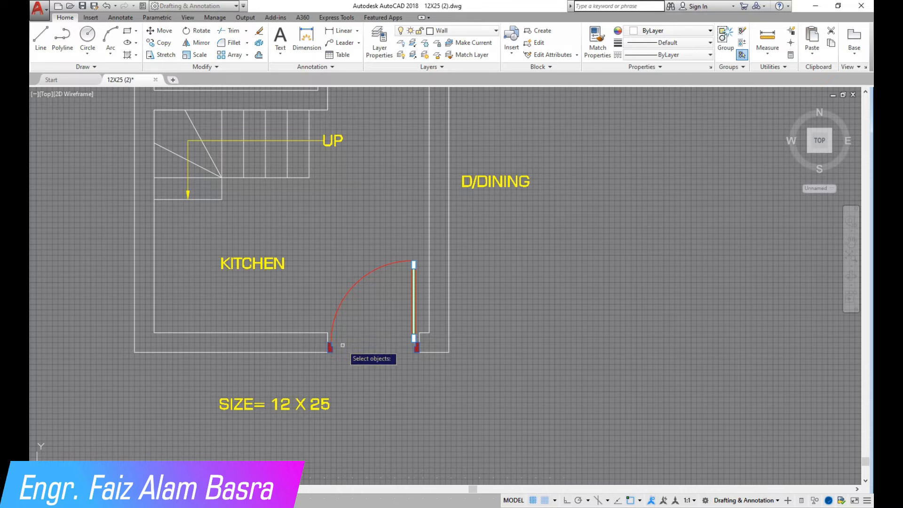
key("Return")
left_click(366, 339)
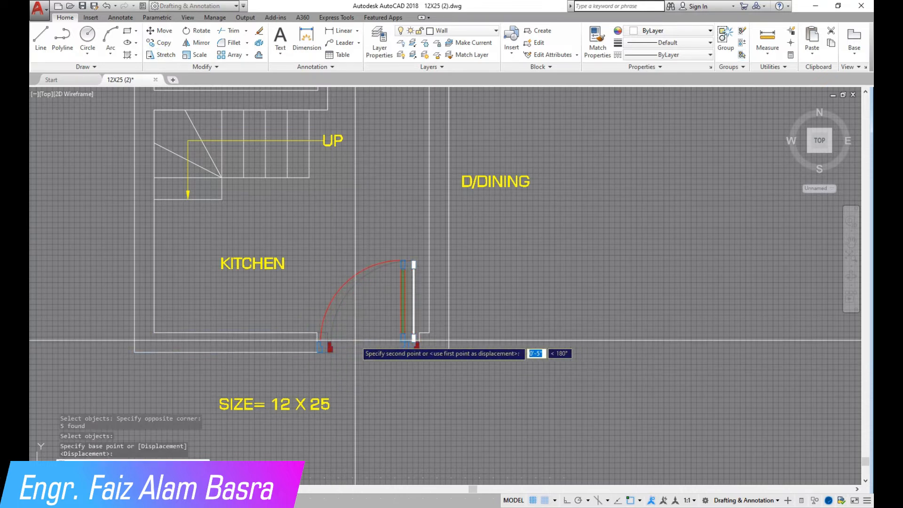
left_click(355, 339)
Delete the single-leaf door and its jambs from the entrance opening.
scroll(415, 319, "up", 4)
left_click(420, 323)
left_click(243, 218)
key("Delete")
left_click(423, 437)
left_click(259, 391)
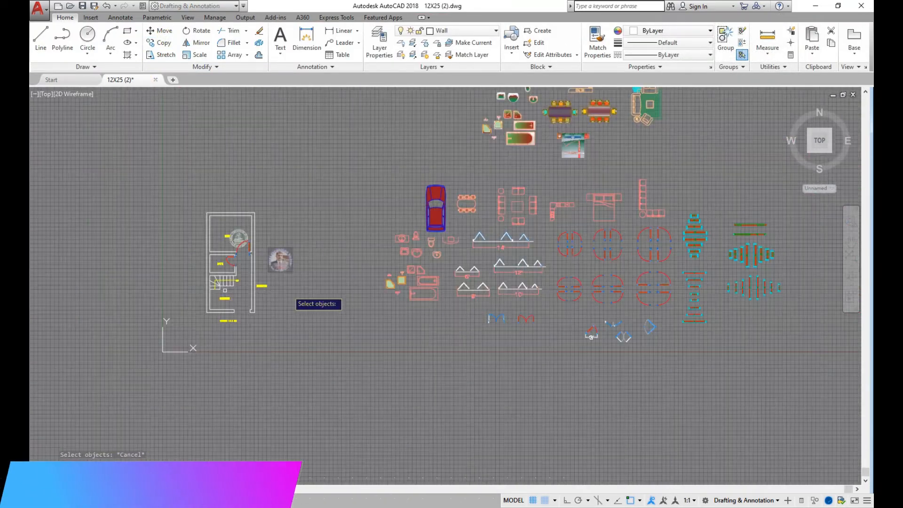
Copy the double-leaf door from the block library into the entrance opening, aligning its right jamb corner with the wall's outer corner.
scroll(470, 325, "up", 8)
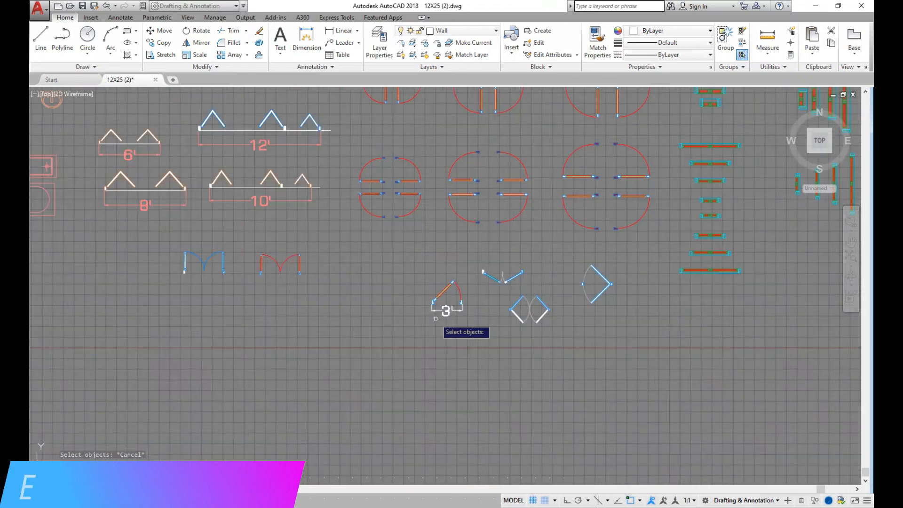
scroll(223, 302, "up", 5)
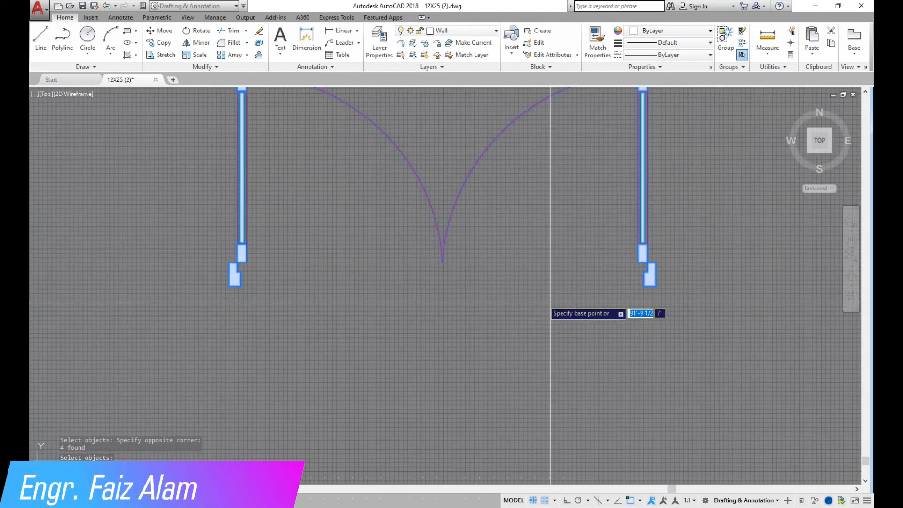
left_click(648, 289)
scroll(658, 301, "down", 10)
scroll(666, 300, "down", 2)
scroll(484, 301, "up", 10)
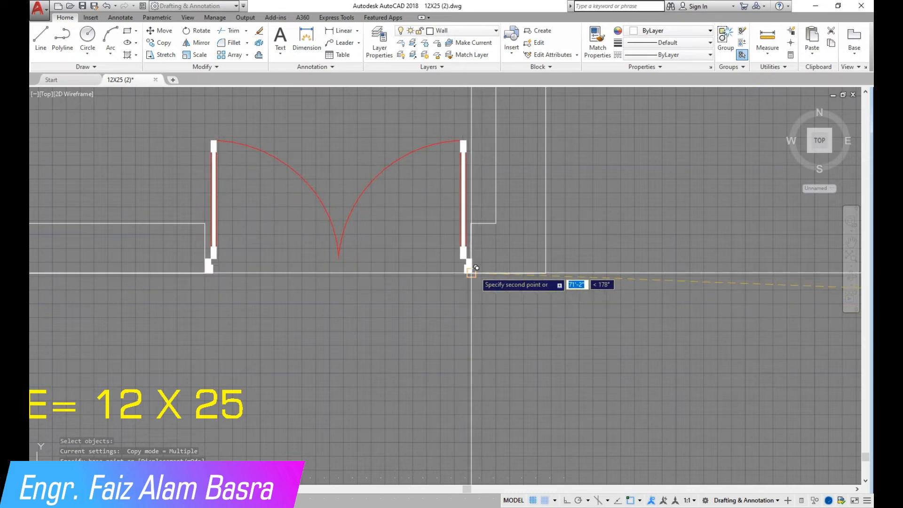
scroll(334, 389, "down", 4)
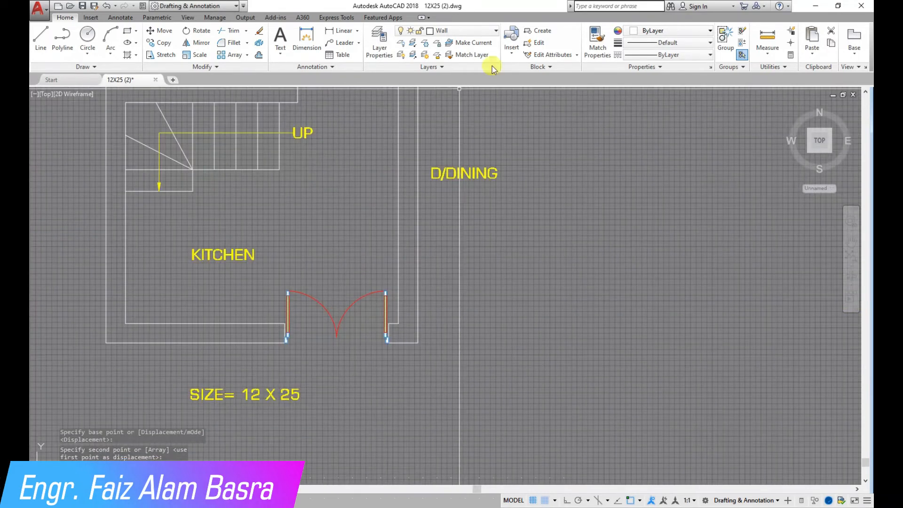
Match the existing interior door's properties onto the new double door's jambs and leaves.
left_click(596, 37)
scroll(343, 324, "down", 4)
scroll(320, 136, "up", 8)
left_click(326, 133)
scroll(330, 128, "down", 4)
scroll(371, 414, "up", 6)
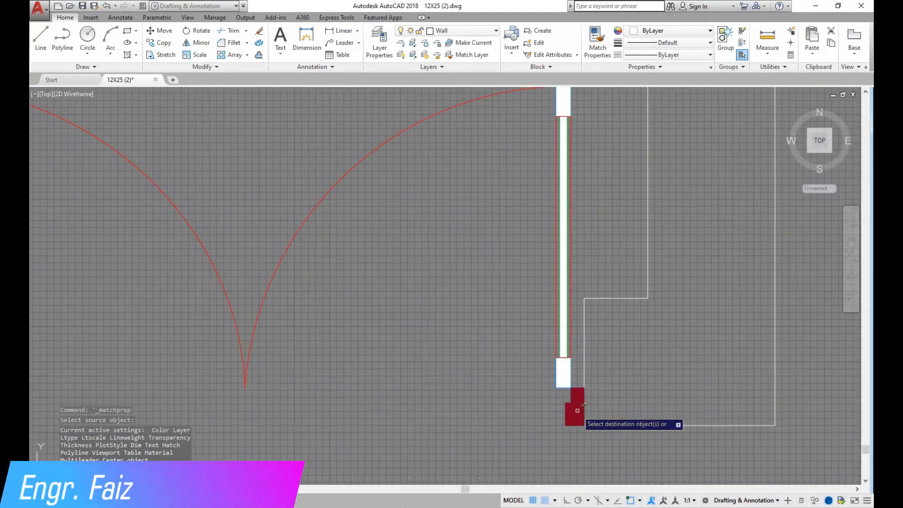
left_click(577, 410)
right_click(444, 348)
left_click(455, 356)
scroll(376, 284, "down", 2)
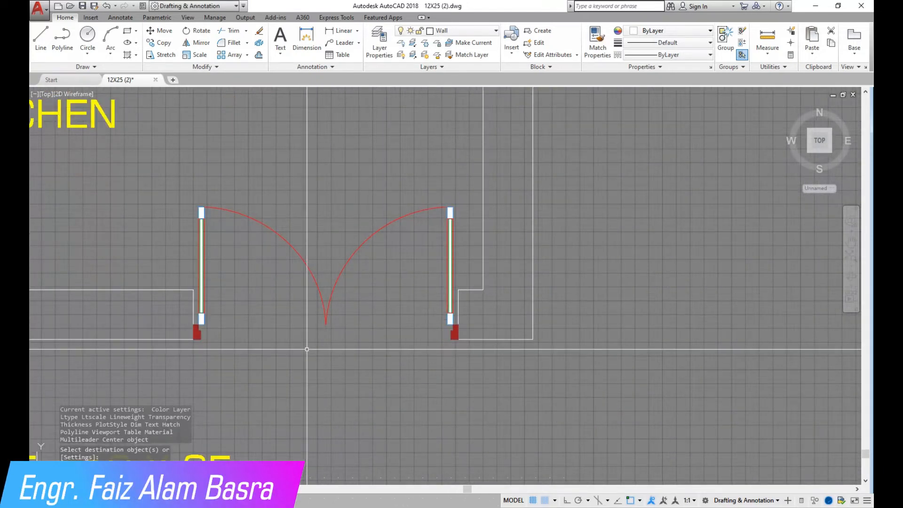
key("Escape")
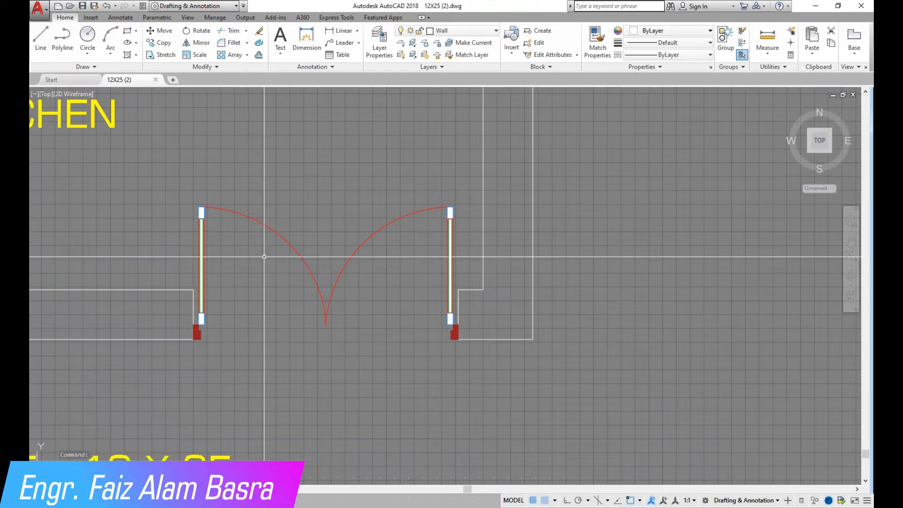
Copy the longest and the shortest left-hand vertical windows from the block library, placing the long one in the bedroom's left wall.
scroll(274, 286, "down", 4)
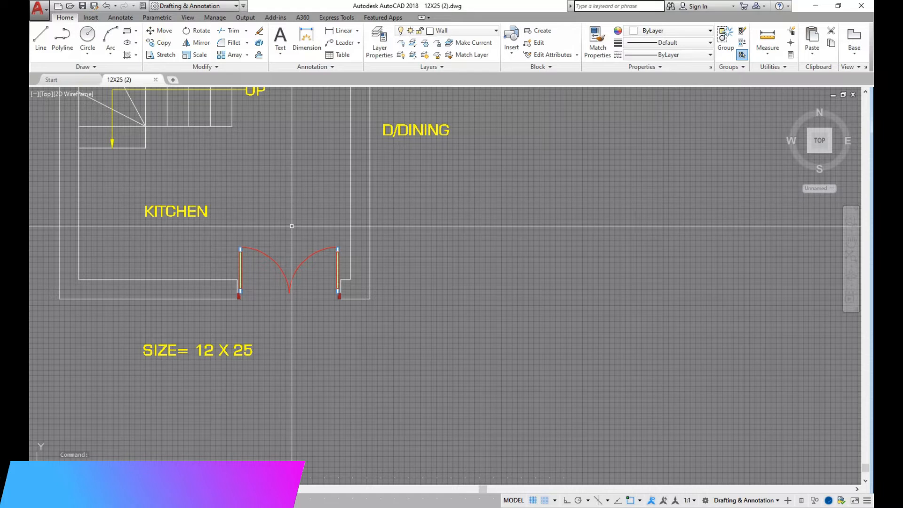
scroll(305, 232, "down", 4)
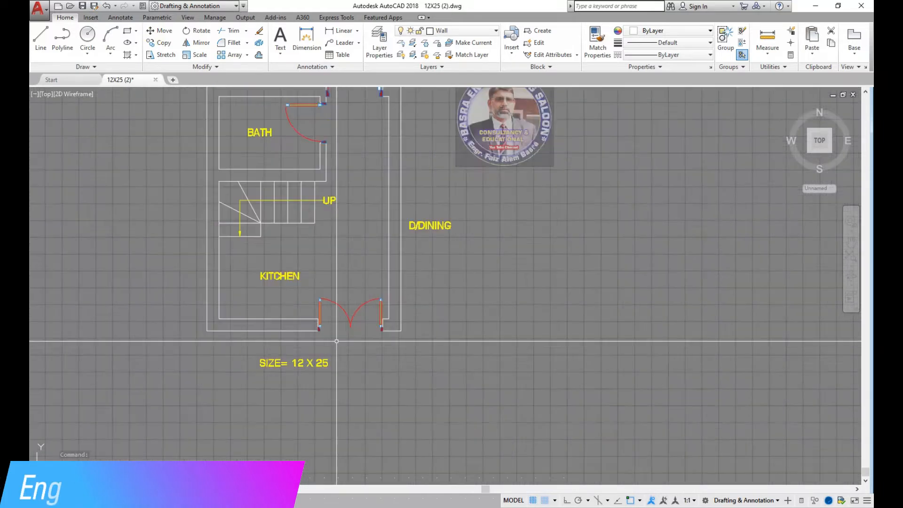
scroll(313, 207, "down", 5)
scroll(309, 199, "up", 5)
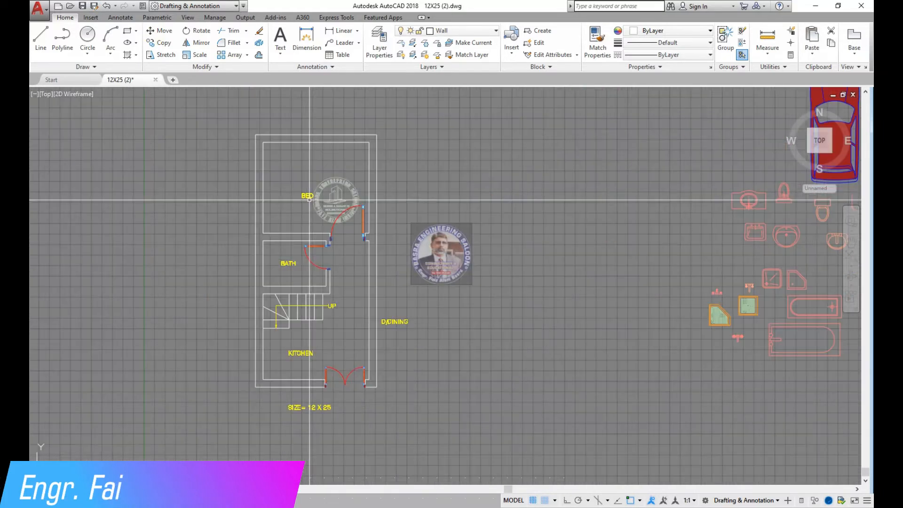
left_click(163, 43)
scroll(175, 203, "down", 2)
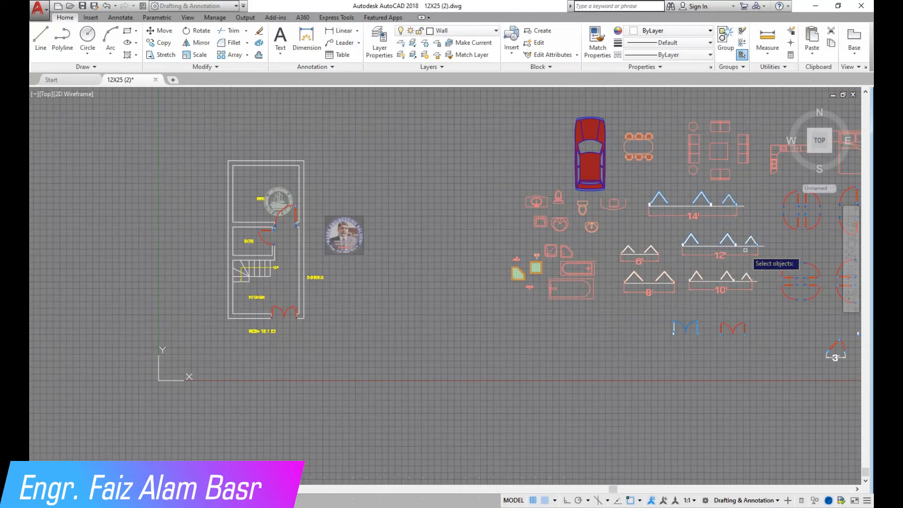
scroll(403, 254, "down", 4)
scroll(588, 250, "up", 10)
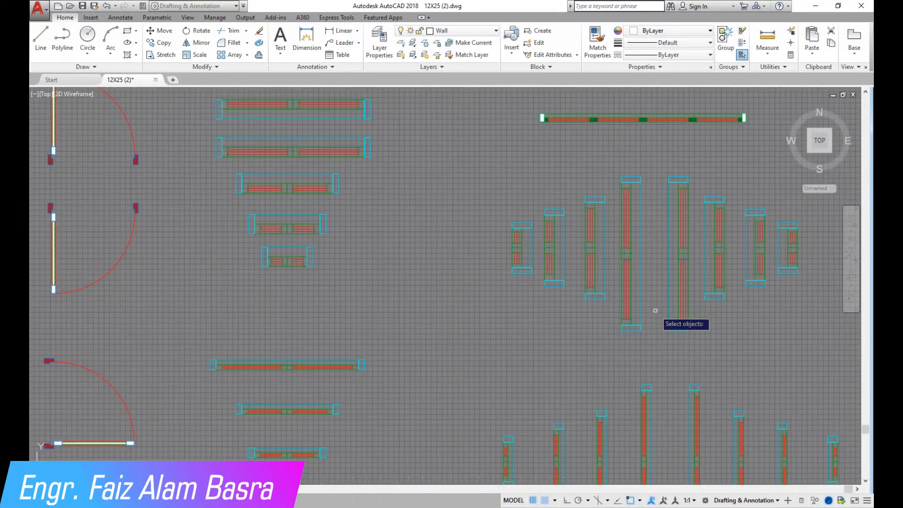
left_click(616, 162)
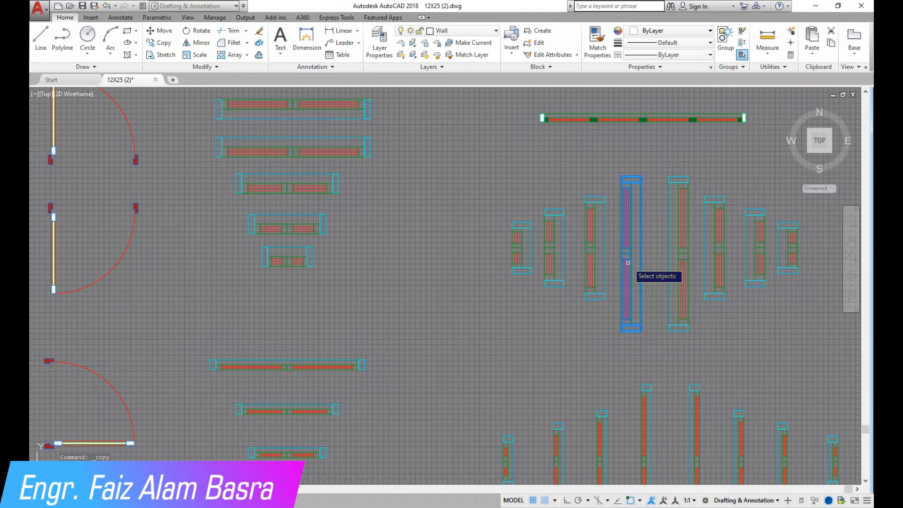
left_click(545, 274)
key("Return")
left_click(630, 261)
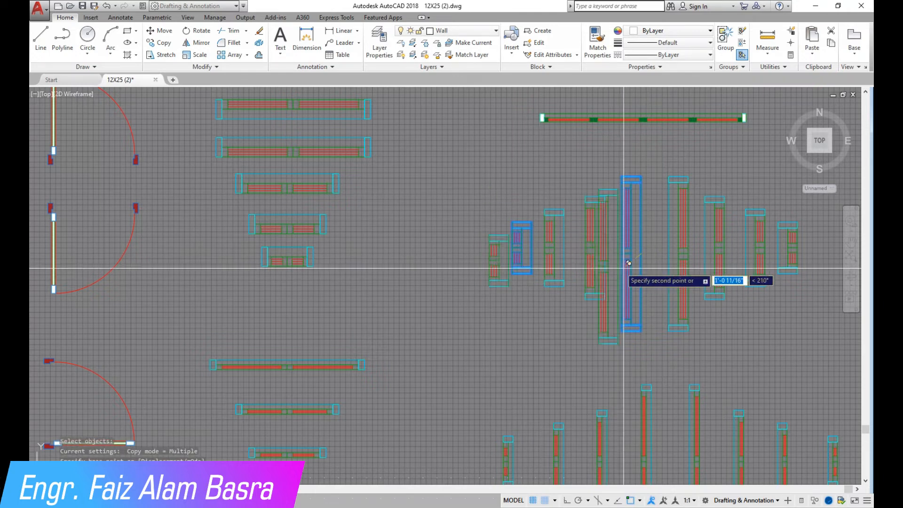
scroll(636, 268, "down", 5)
scroll(334, 272, "up", 5)
scroll(242, 181, "up", 4)
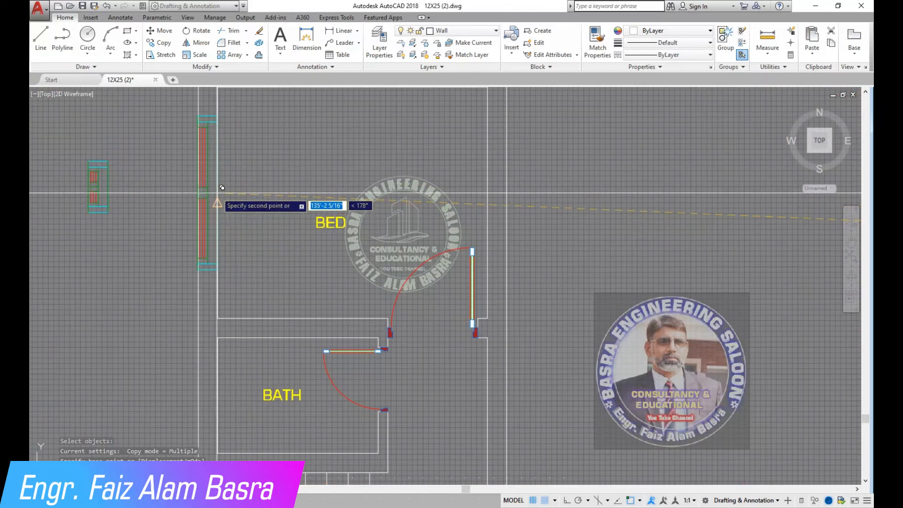
key("Escape")
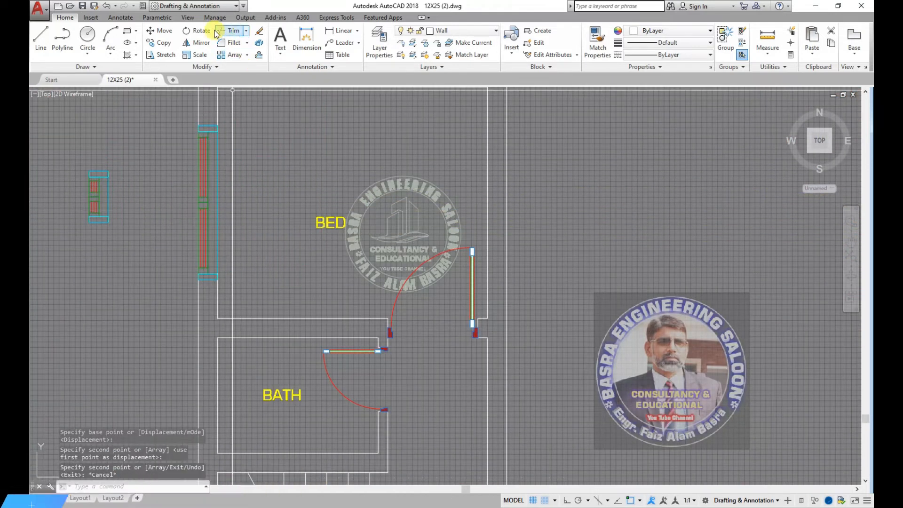
Move the short window by its right-edge midpoint onto the midpoint of the bathroom's left inner wall line.
left_click(159, 31)
left_click(147, 229)
left_click(84, 137)
key("Return")
left_click(108, 197)
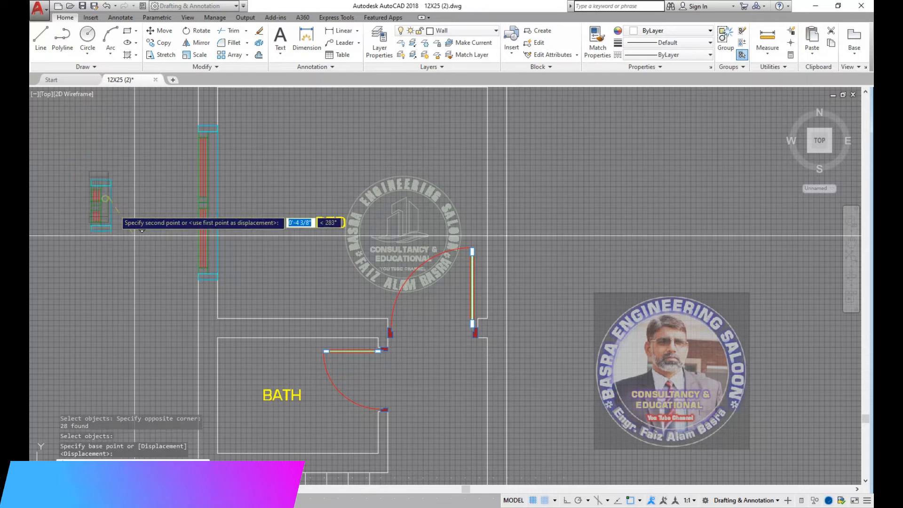
left_click(217, 395)
middle_click_drag(217, 460, 236, 322)
scroll(237, 321, "up", 1)
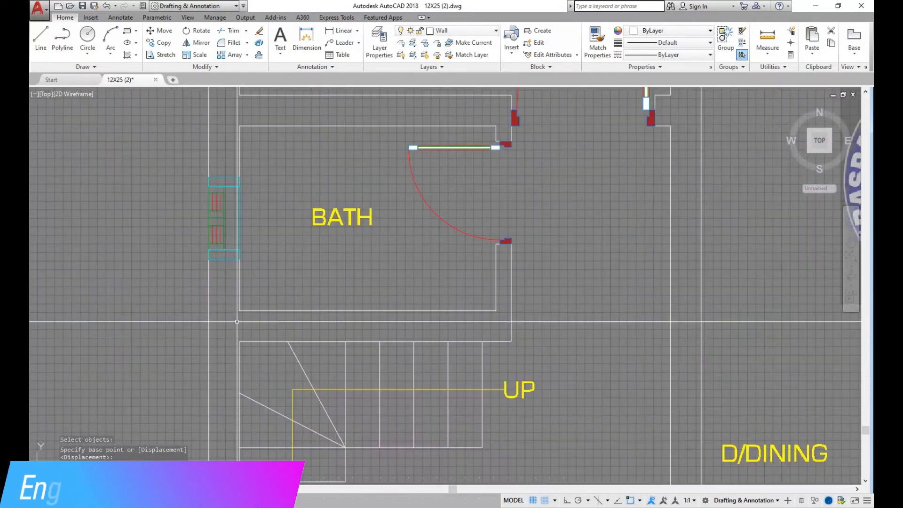
Move the bathroom window slightly lower along the left wall.
left_click(248, 207)
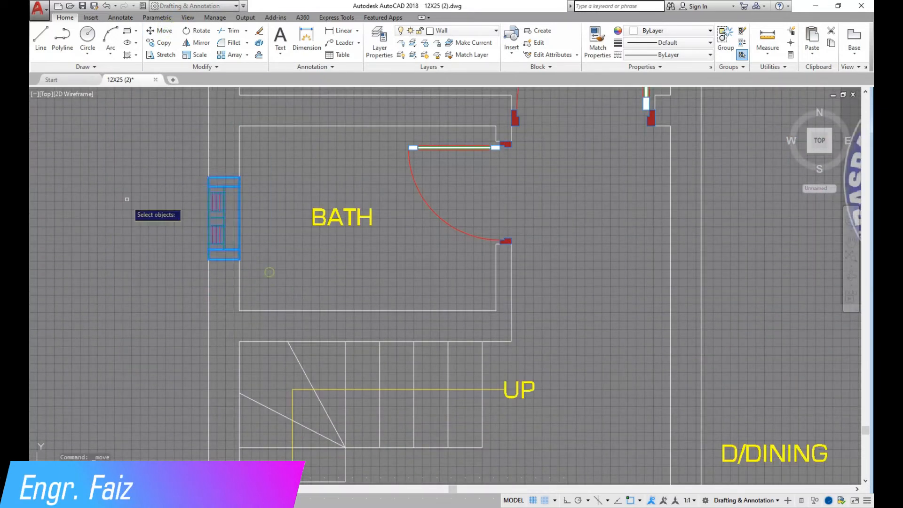
key("Return")
left_click(128, 184)
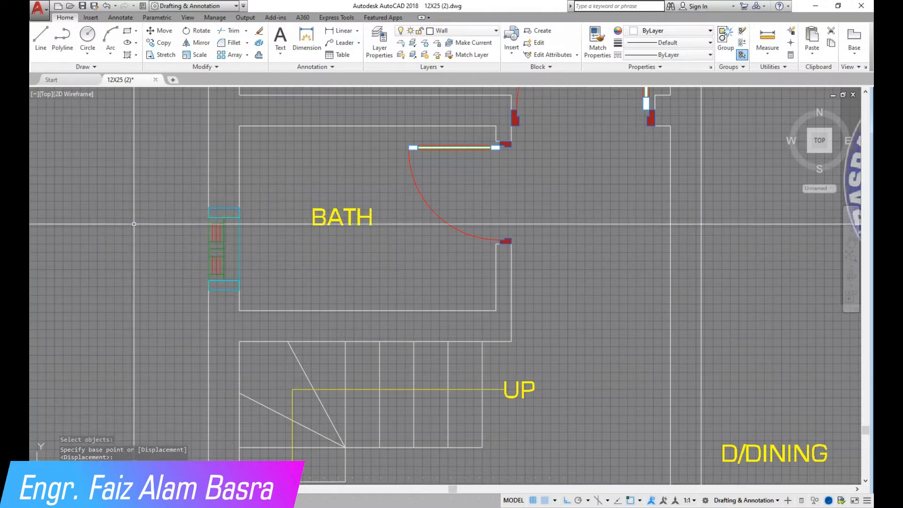
scroll(221, 247, "down", 2)
Move the BATH label a little to the right, nearer the middle of the bathroom.
left_click(289, 234)
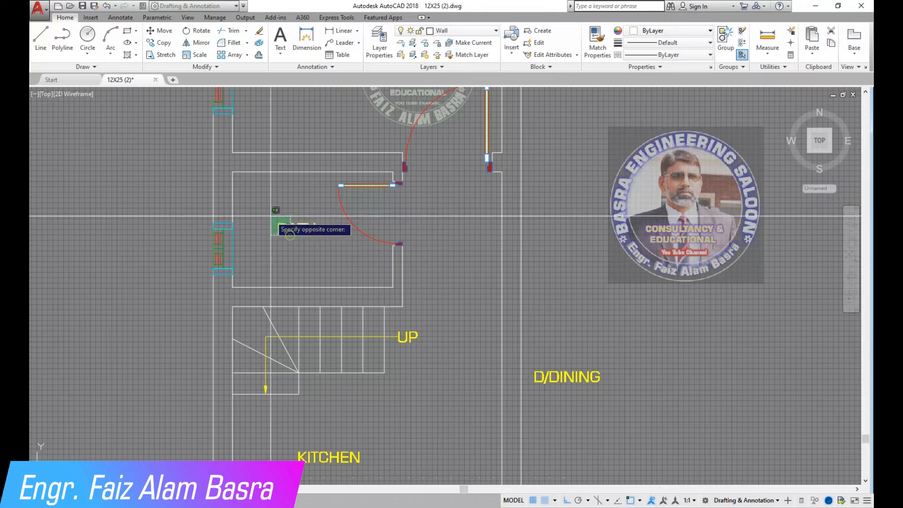
left_click(279, 201)
key("Return")
scroll(261, 286, "down", 4)
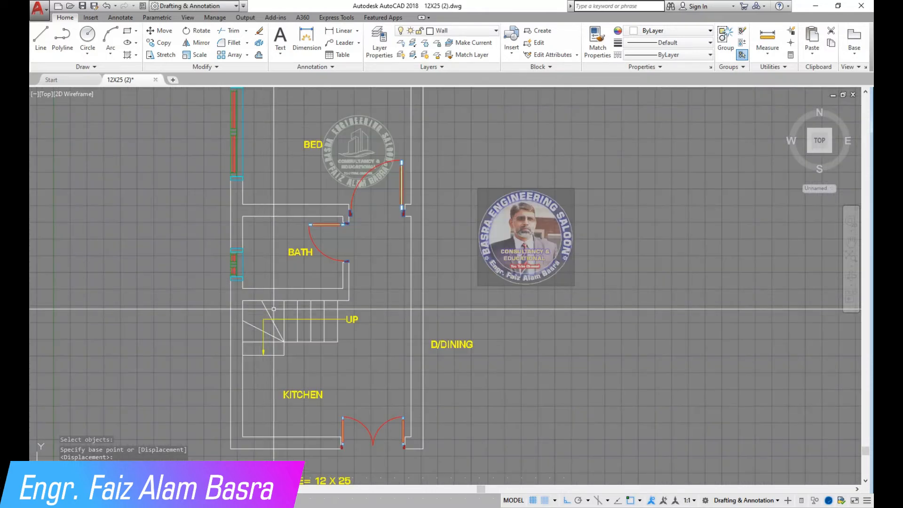
Mirror the bedroom's left window across the room's vertical centre line onto the right wall.
scroll(273, 327, "up", 2)
scroll(298, 135, "up", 2)
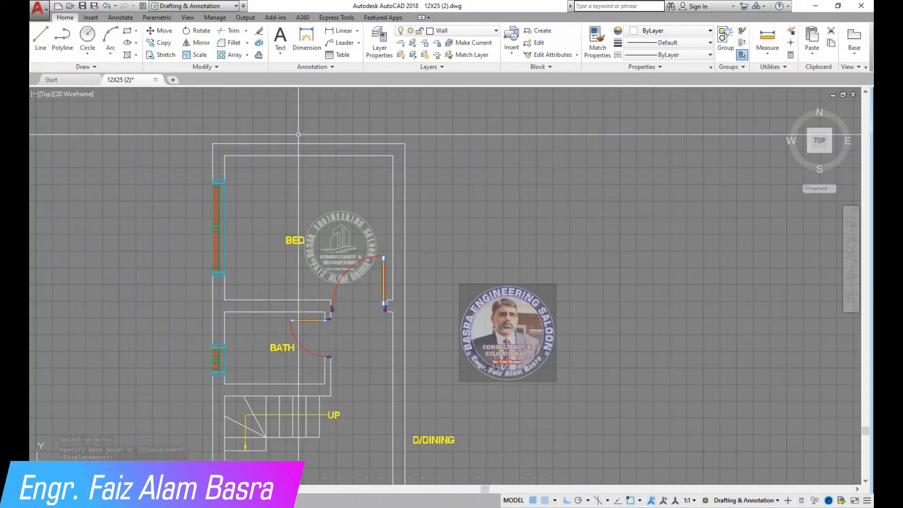
left_click(226, 191)
key("Return")
left_click(303, 159)
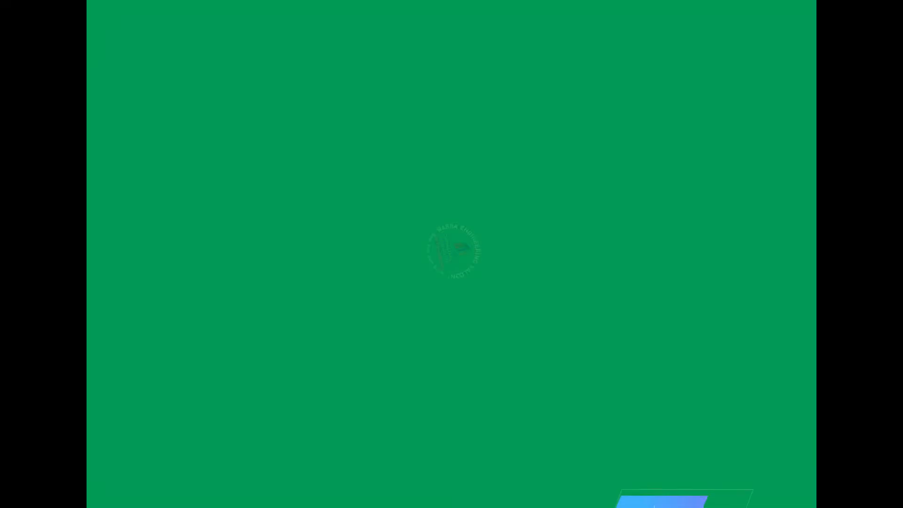
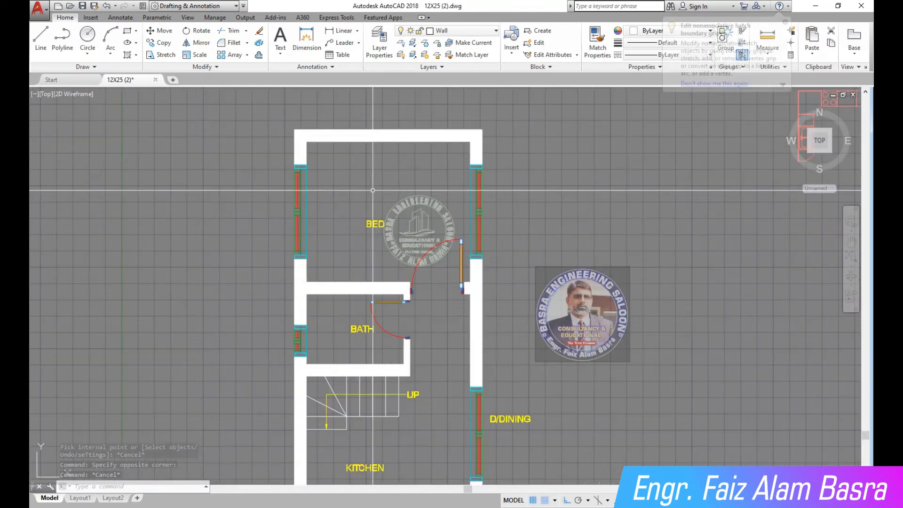
Copy the L-shaped kitchen counter from the block library into the empty space left of the floor plan.
scroll(395, 169, "down", 2)
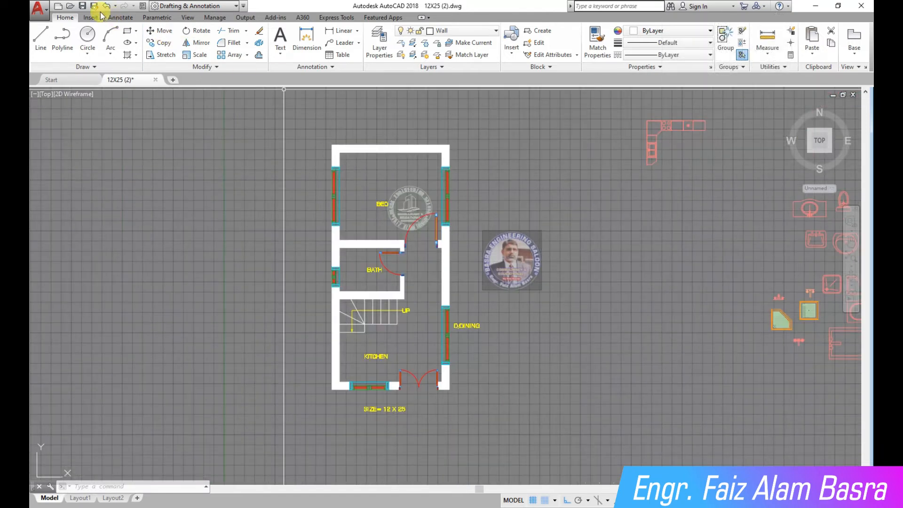
left_click(674, 172)
left_click(642, 117)
key("Return")
left_click(647, 121)
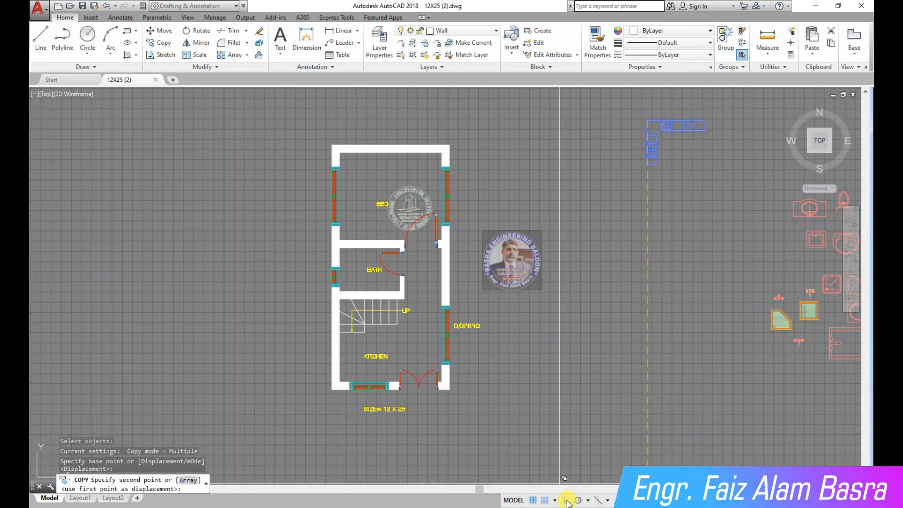
left_click(229, 328)
key("Escape")
scroll(229, 346, "up", 4)
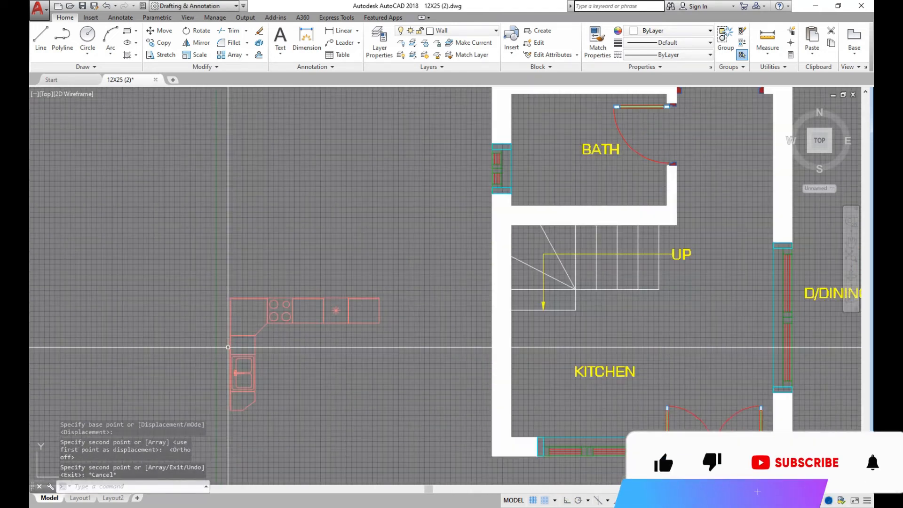
Rotate the copied kitchen counter 90° counterclockwise about its outer corner, with Ortho on.
left_click(197, 30)
left_click(323, 373)
left_click(250, 293)
key("Return")
scroll(249, 295, "up", 3)
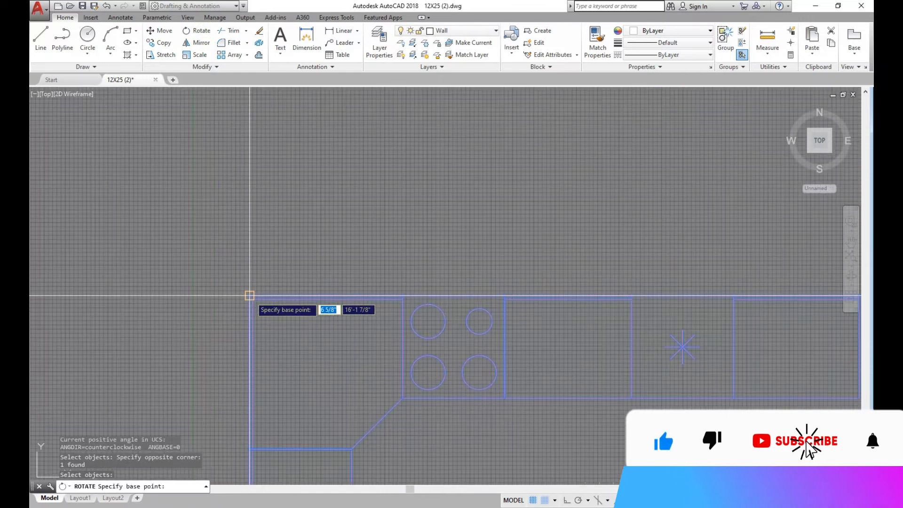
left_click(567, 499)
left_click(248, 296)
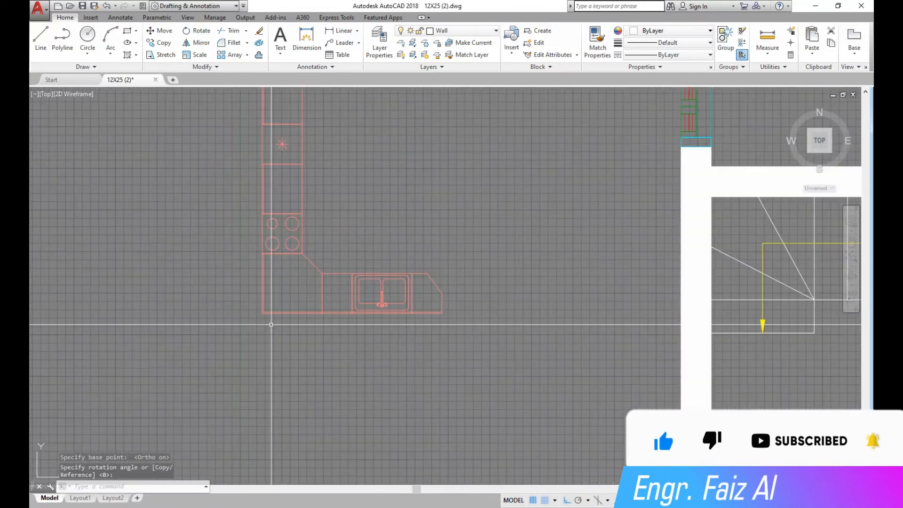
left_click(271, 325)
Move the kitchen counter by its outer corner into the kitchen's lower-left inner wall corner.
left_click(160, 30)
left_click(450, 350)
left_click(250, 293)
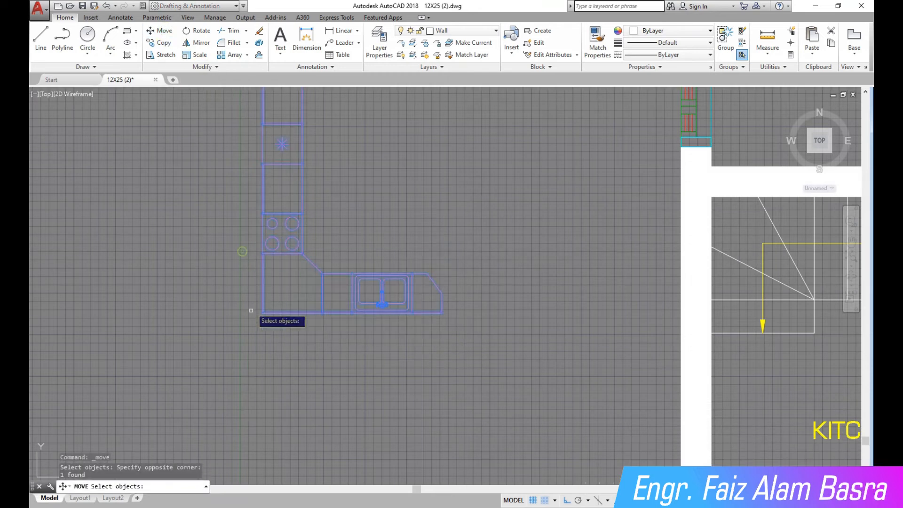
key("Return")
scroll(256, 326, "up", 4)
left_click(287, 239)
scroll(187, 225, "down", 2)
scroll(182, 213, "down", 4)
scroll(536, 362, "up", 5)
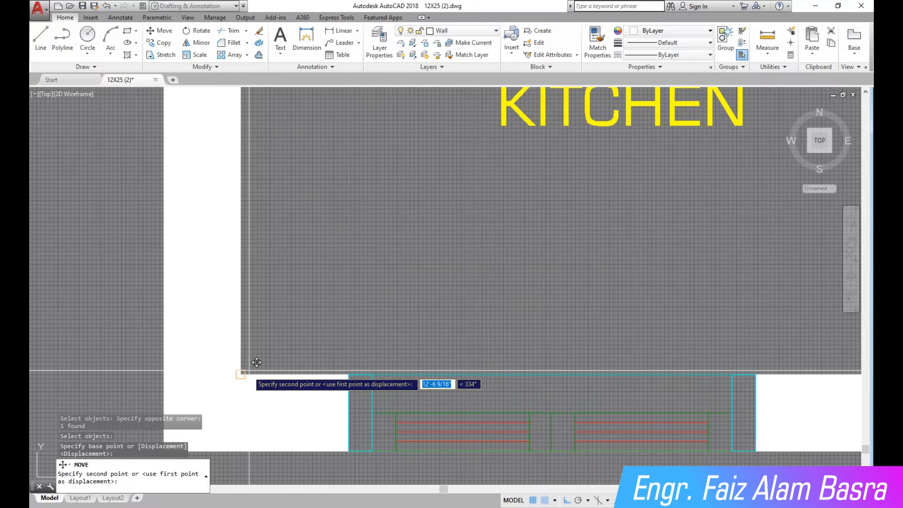
key("Escape")
scroll(226, 407, "down", 3)
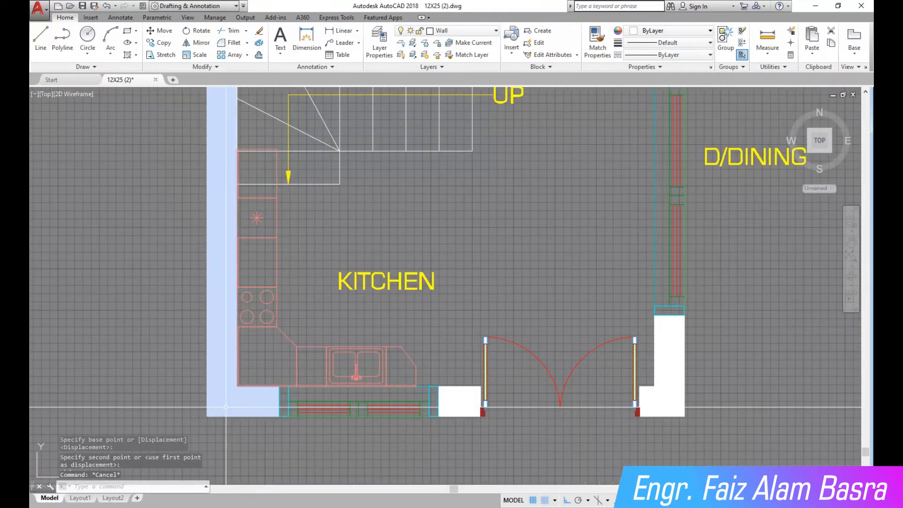
Scale the kitchen counter by a factor of 1.1 from its outer corner.
scroll(313, 279, "down", 1)
scroll(313, 277, "up", 2)
scroll(313, 285, "down", 2)
scroll(261, 353, "up", 2)
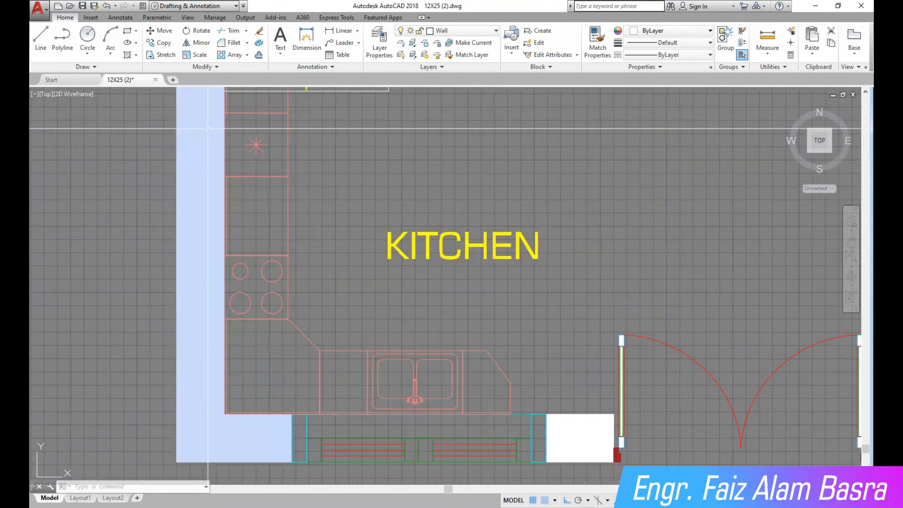
left_click(189, 56)
left_click(353, 306)
left_click(282, 258)
key("Return")
scroll(253, 402, "up", 4)
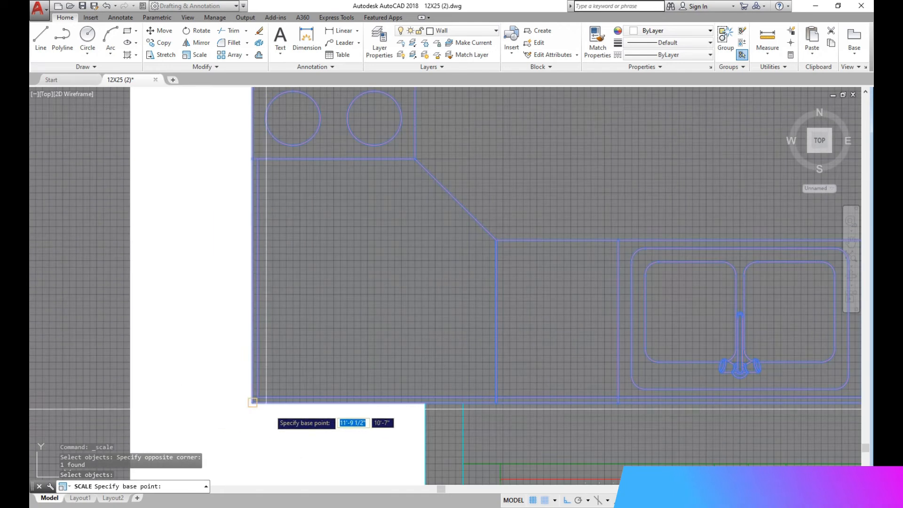
left_click(252, 402)
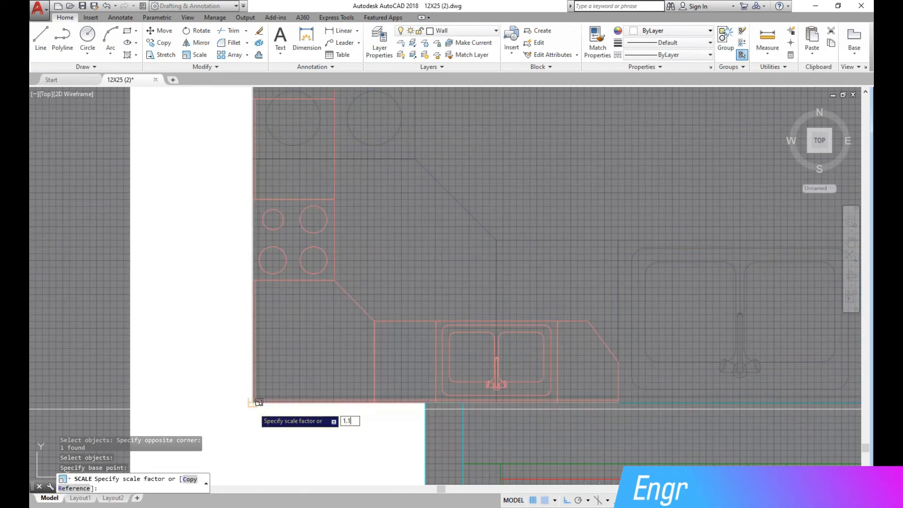
key("Return")
scroll(425, 407, "down", 6)
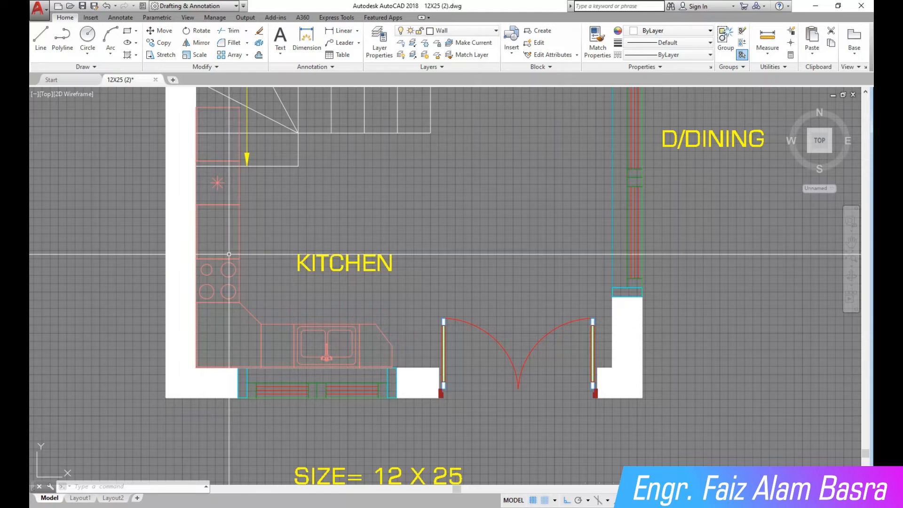
Undo the scaling of the kitchen counter.
left_click(105, 8)
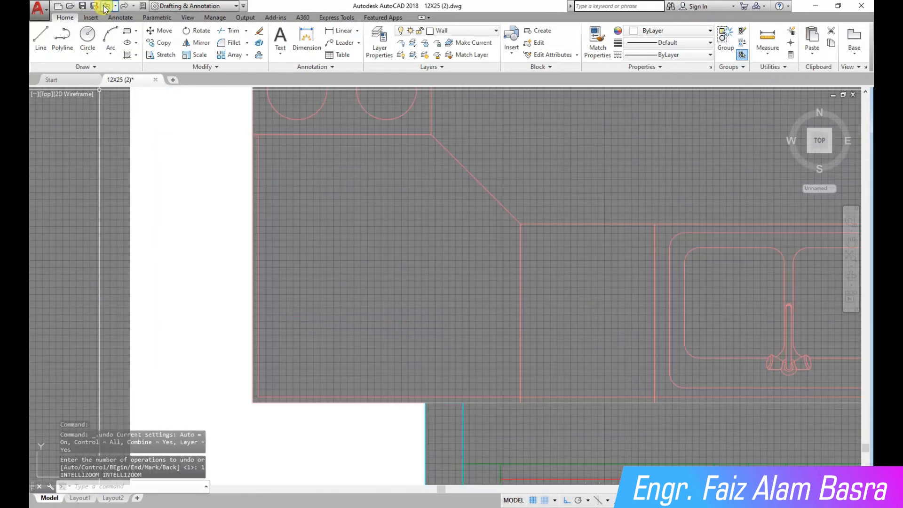
left_click(104, 7)
scroll(262, 325, "down", 1)
scroll(276, 211, "up", 1)
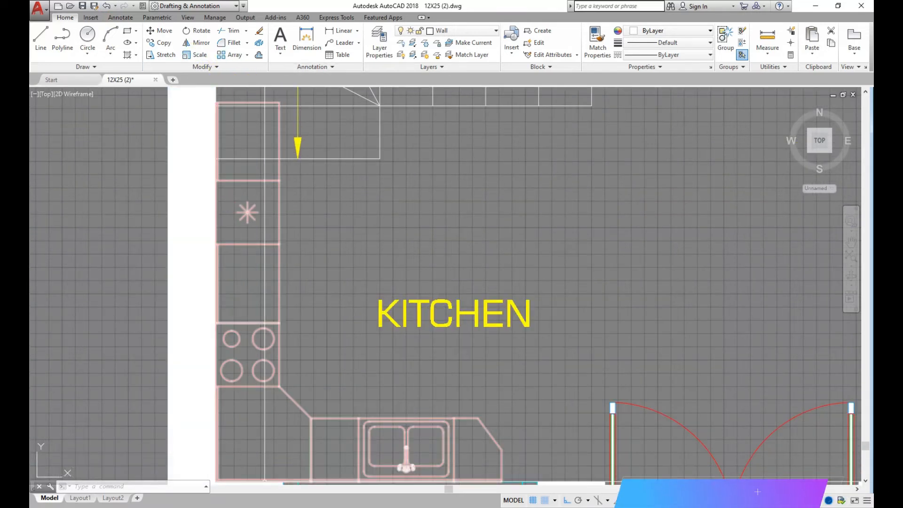
Explode the kitchen counter block into separate lines.
scroll(329, 357, "down", 1)
scroll(251, 399, "up", 1)
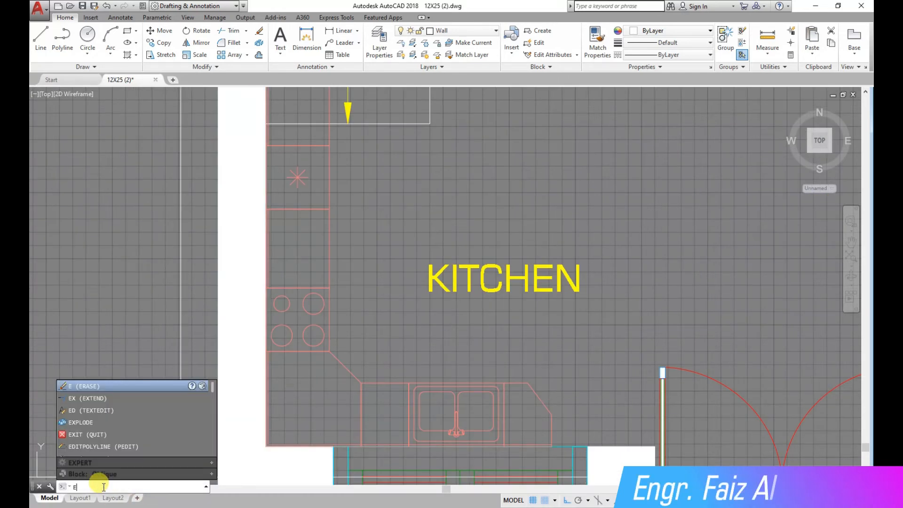
left_click(96, 398)
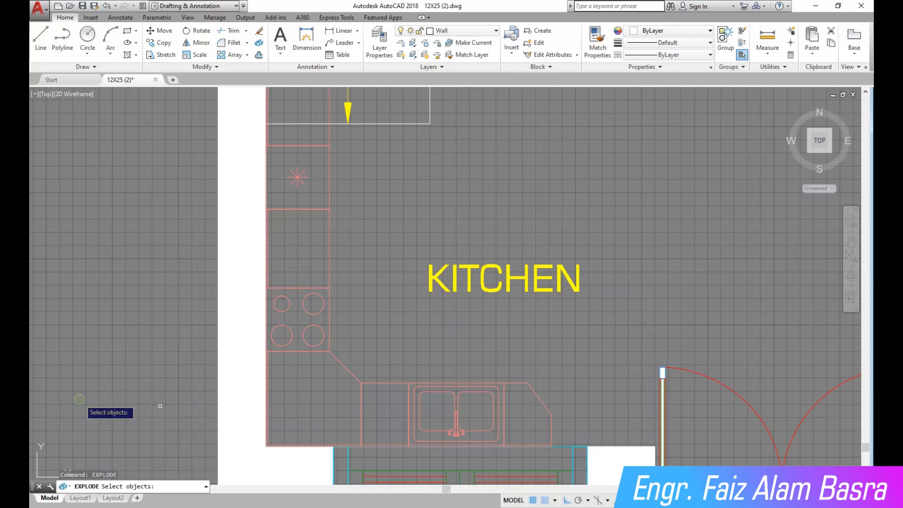
left_click(394, 396)
Trim the counter lines that overlap the lowest stair tread and erase the leftover pieces above its edge.
scroll(394, 329, "down", 1)
scroll(394, 289, "up", 3)
scroll(381, 316, "up", 2)
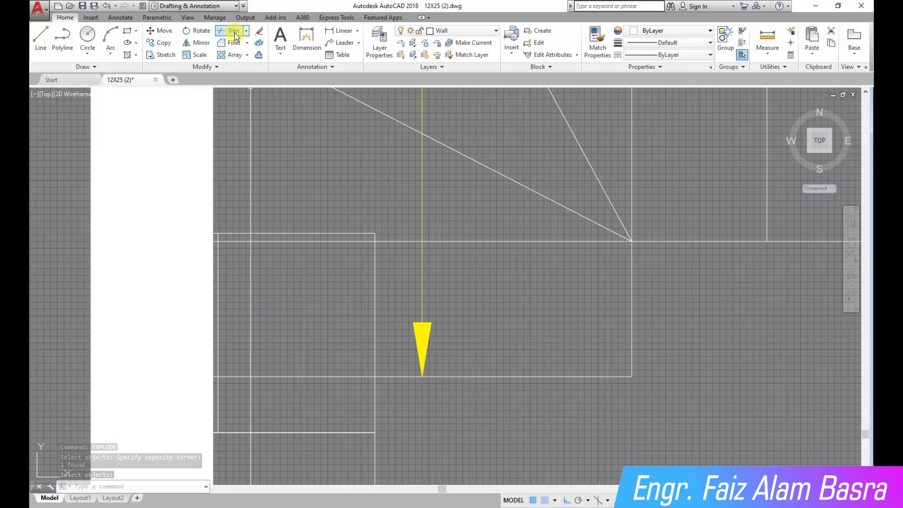
key("Escape")
key("Return")
left_click(383, 353)
left_click(285, 340)
left_click(219, 371)
right_click(252, 314)
left_click(267, 321)
left_click(65, 202)
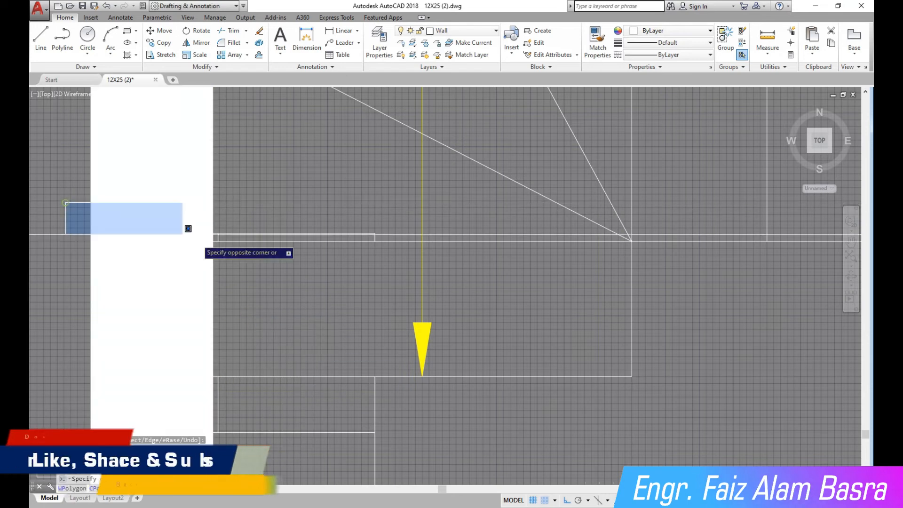
left_click(397, 328)
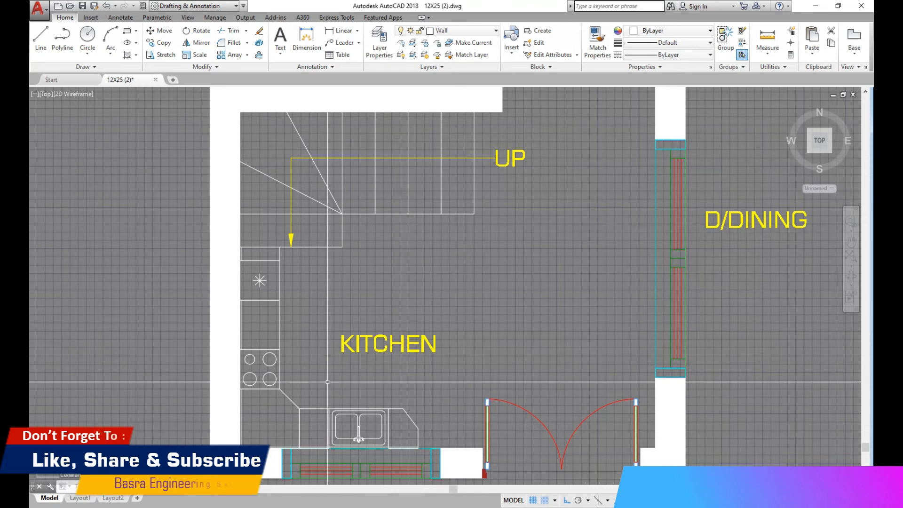
Examine how the trimmed kitchen counter fits against the stairs, front window and entrance door.
scroll(356, 433, "up", 2)
scroll(354, 333, "down", 2)
scroll(434, 399, "up", 4)
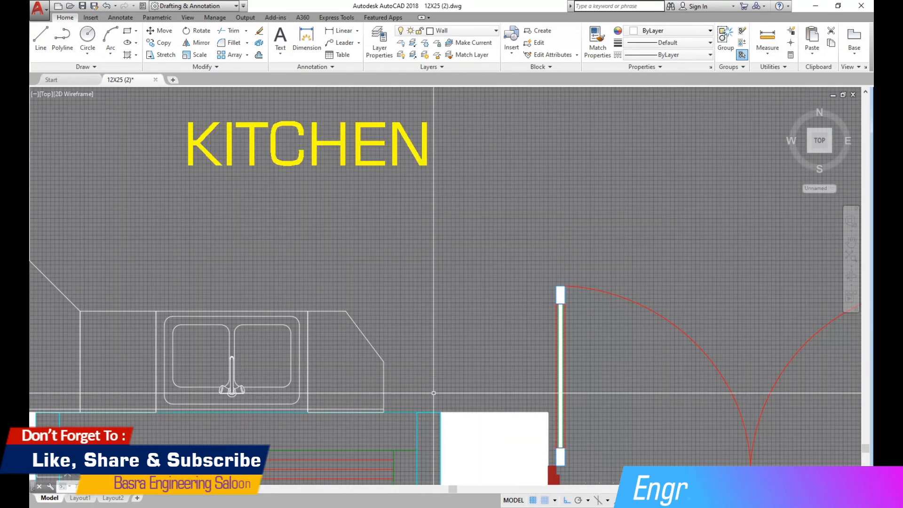
scroll(418, 397, "down", 2)
scroll(357, 376, "down", 2)
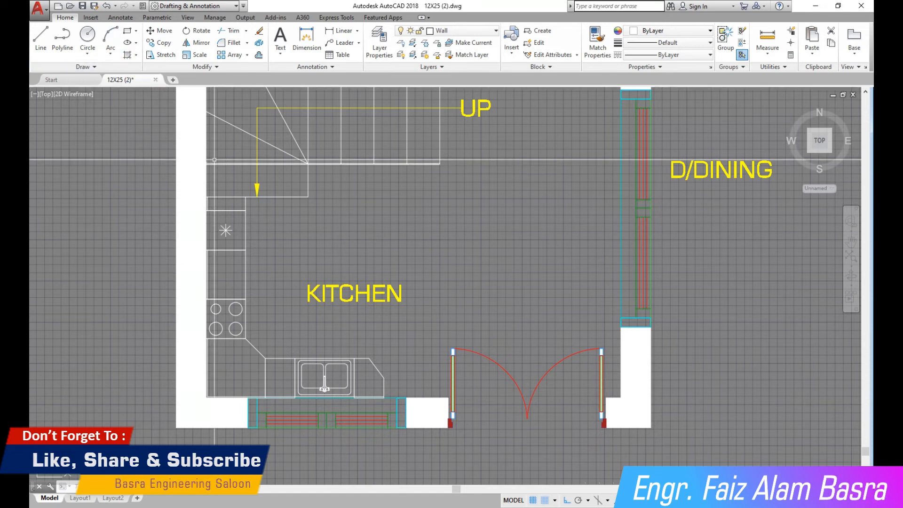
scroll(339, 414, "down", 3)
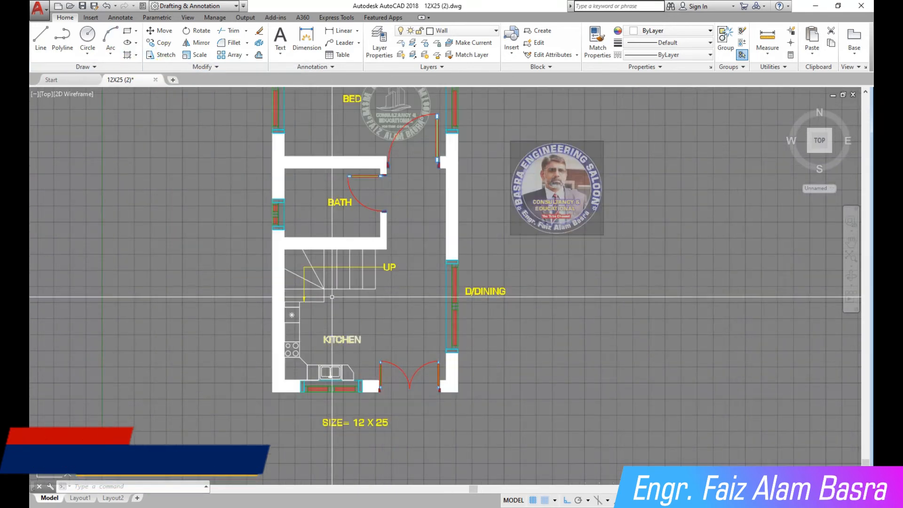
scroll(338, 415, "up", 2)
scroll(338, 415, "up", 2)
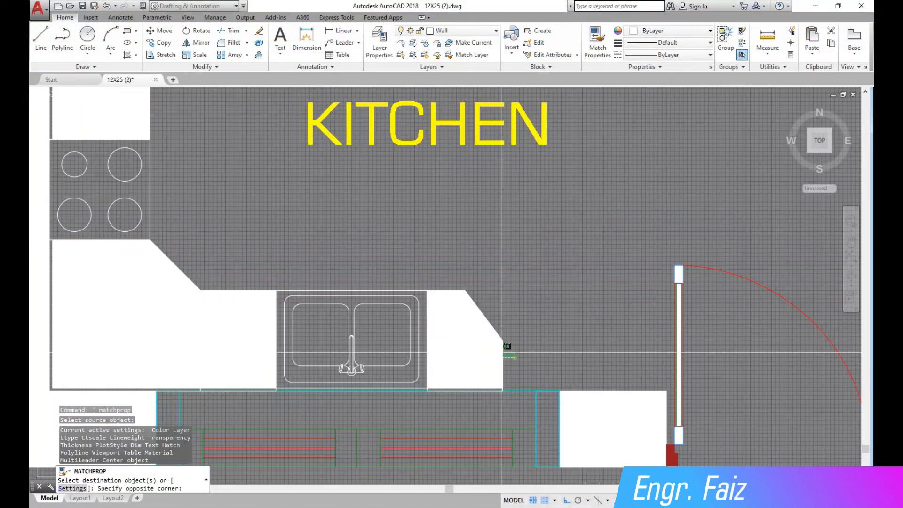
Match the fills of the kitchen counter's lower run, its sink and the hob to the salmon source properties.
left_click(515, 357)
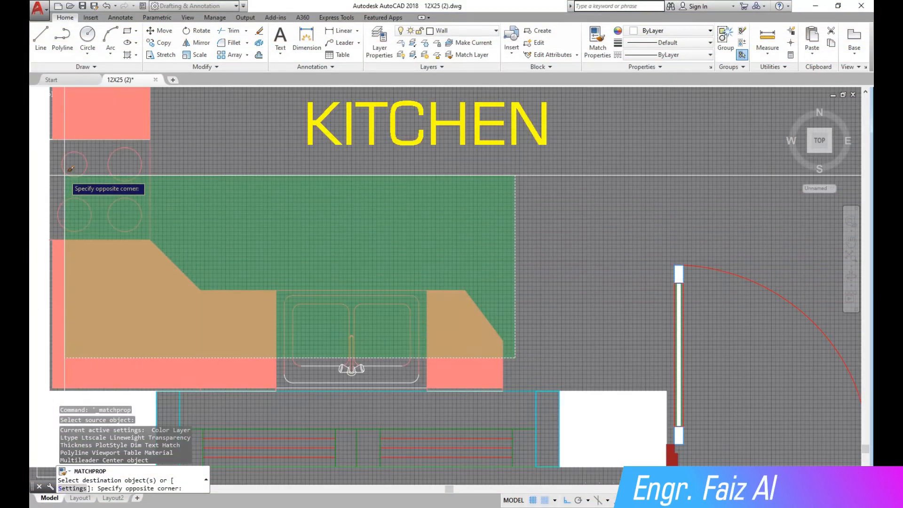
left_click(65, 175)
left_click(225, 232)
left_click(443, 410)
left_click(363, 240)
left_click(513, 411)
scroll(500, 329, "down", 1)
left_click(123, 244)
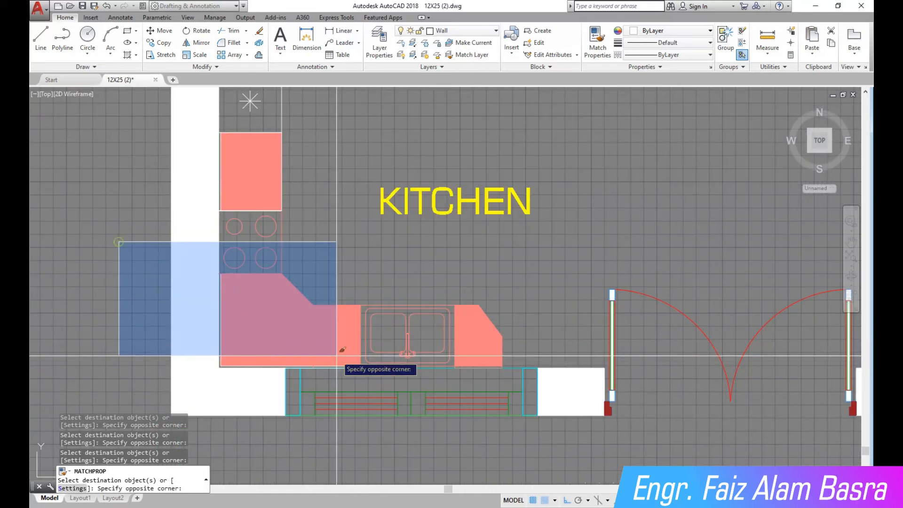
left_click(369, 368)
Match the counter section beside the stairs to the same salmon properties and save the drawing.
scroll(212, 330, "down", 3)
scroll(187, 228, "up", 4)
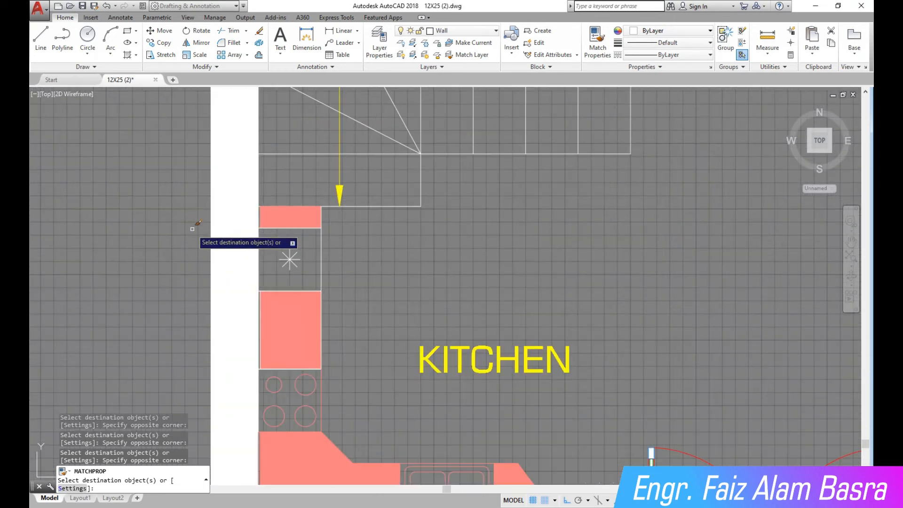
left_click(186, 190)
left_click(353, 371)
right_click(354, 300)
left_click(376, 307)
scroll(303, 279, "down", 4)
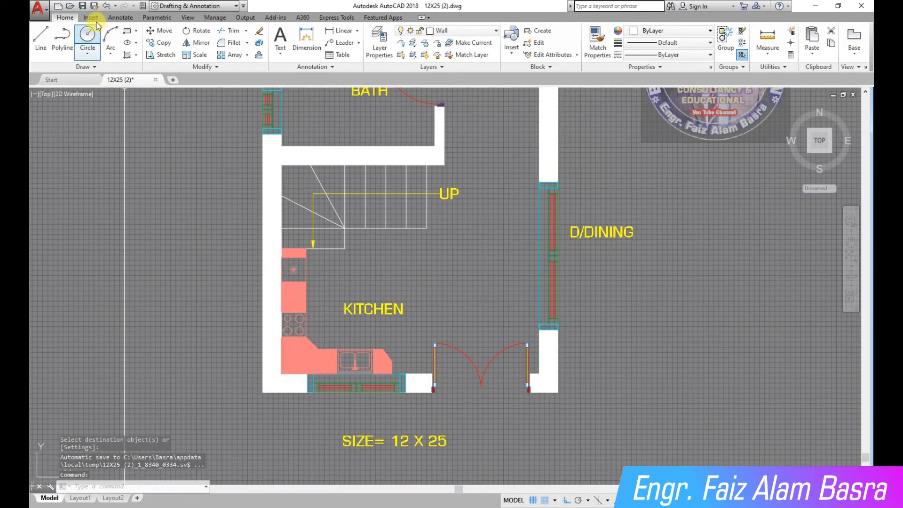
left_click(85, 6)
Move the round watermark logo out of the bedroom to the window in the right outer wall.
scroll(316, 183, "down", 4)
scroll(317, 183, "up", 2)
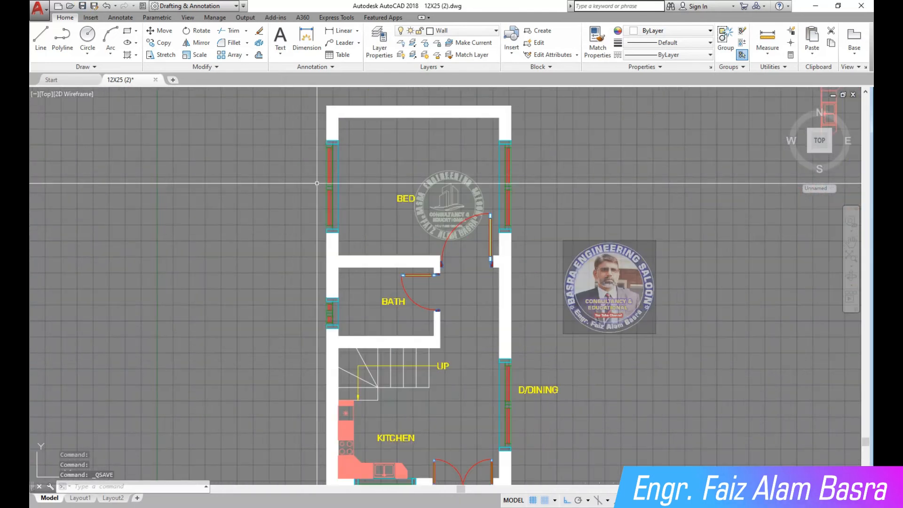
left_click(159, 30)
left_click(463, 202)
key("Return")
left_click(374, 150)
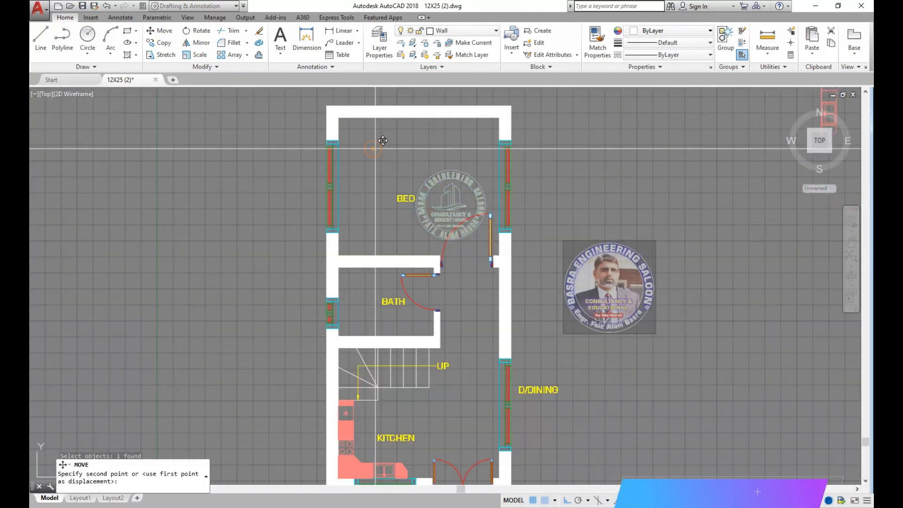
Copy the green double bed with both bedside tables from the neighbouring floor plan to the free area left of the 12 x 25 plan.
scroll(457, 144, "down", 6)
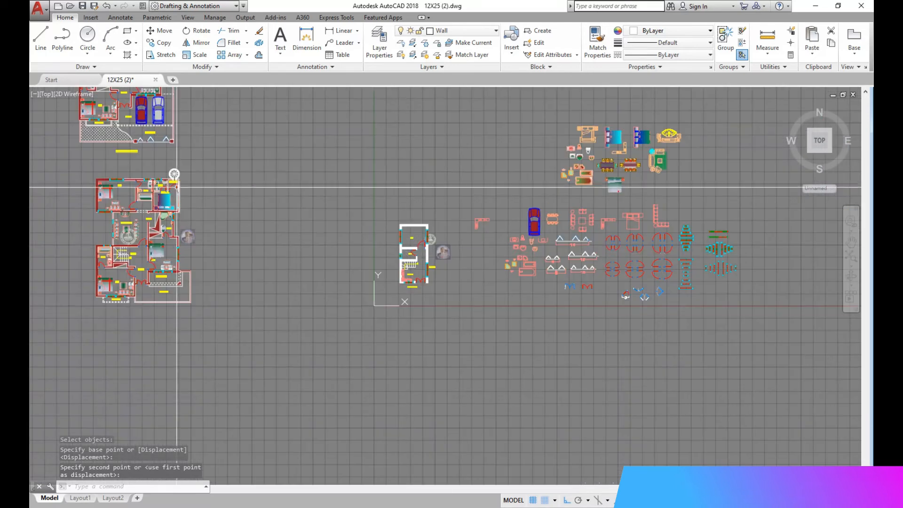
scroll(59, 183, "up", 6)
left_click(166, 42)
scroll(300, 282, "down", 3)
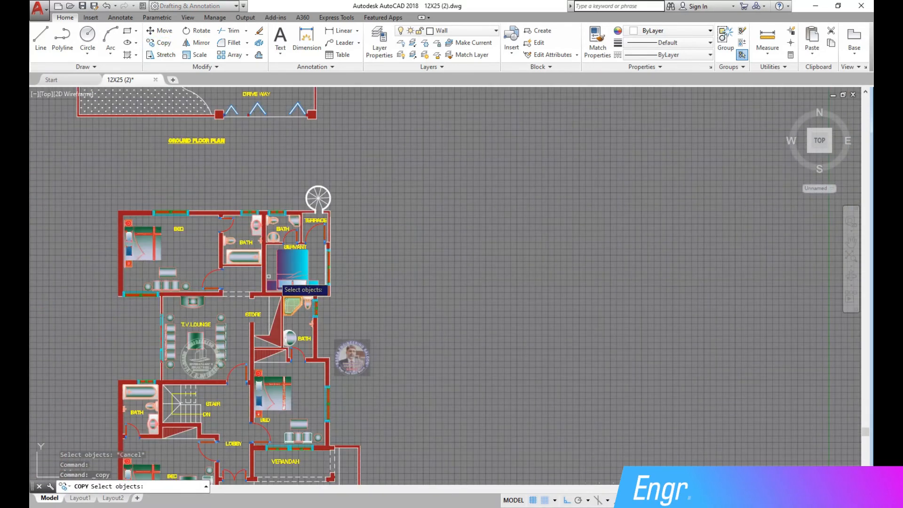
scroll(295, 343, "up", 7)
left_click(294, 343)
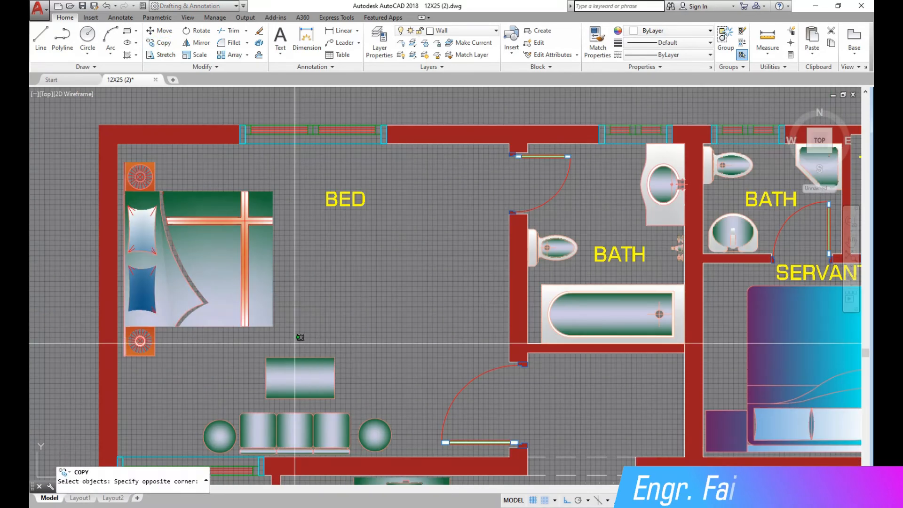
left_click(123, 162)
left_click(190, 368)
left_click(124, 292)
key("Return")
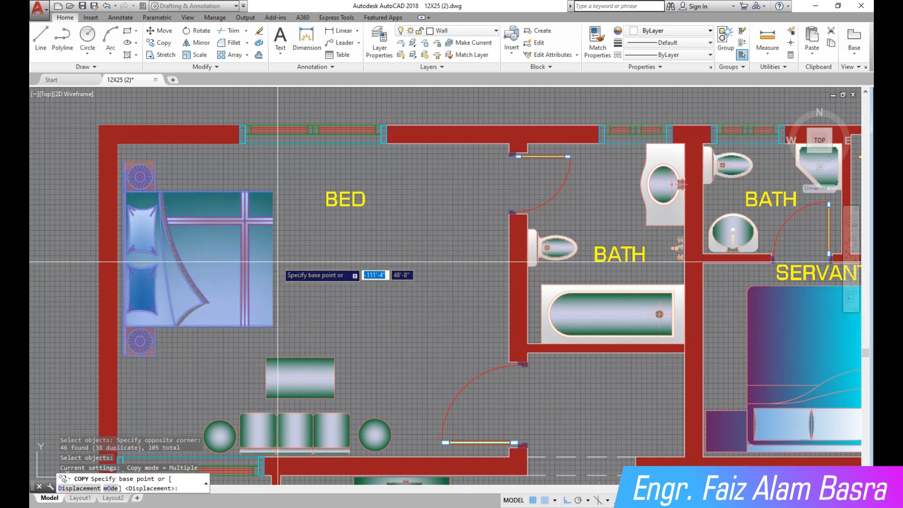
left_click(272, 326)
scroll(313, 266, "down", 6)
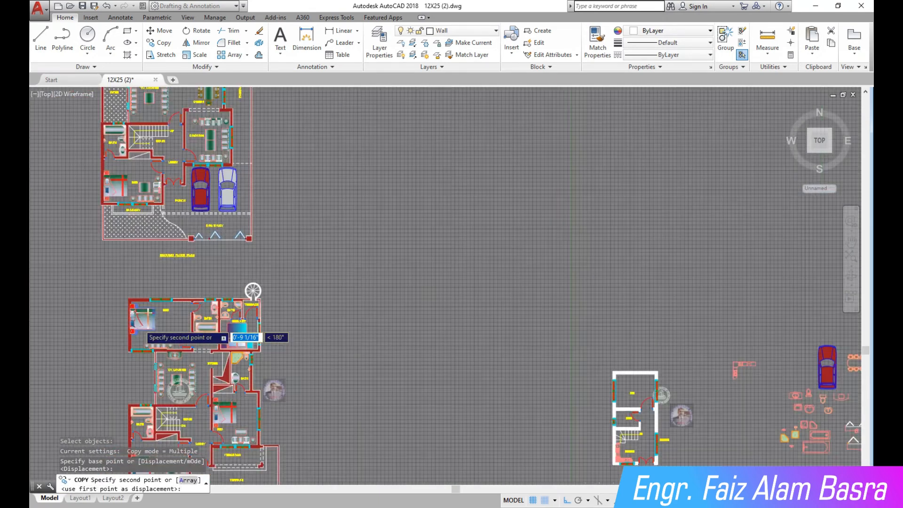
scroll(432, 403, "up", 5)
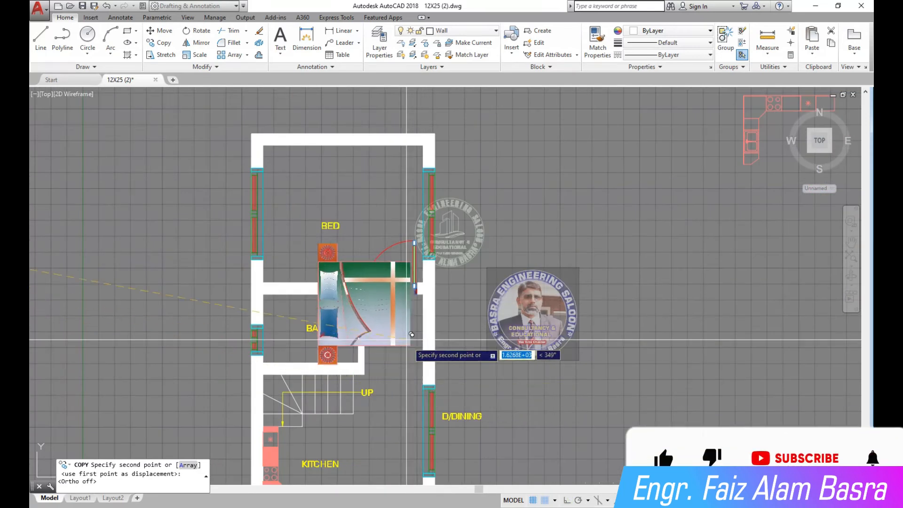
left_click(177, 254)
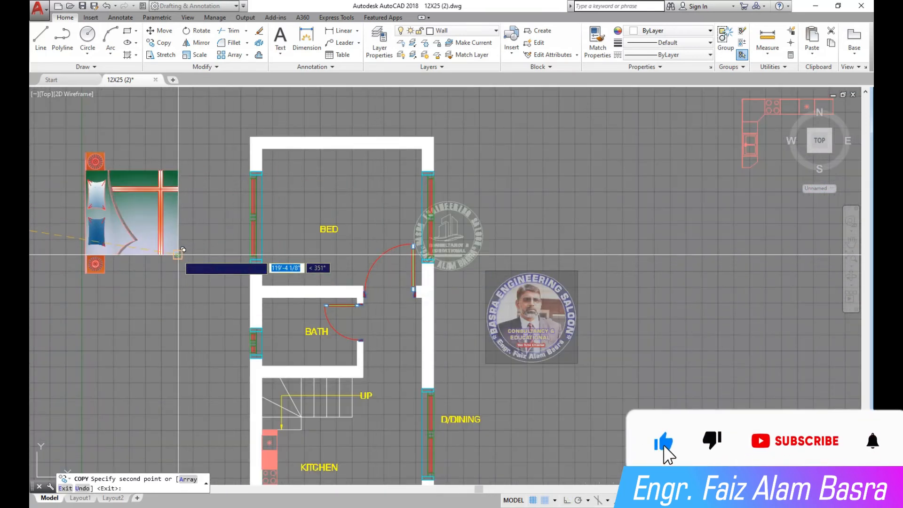
key("Escape")
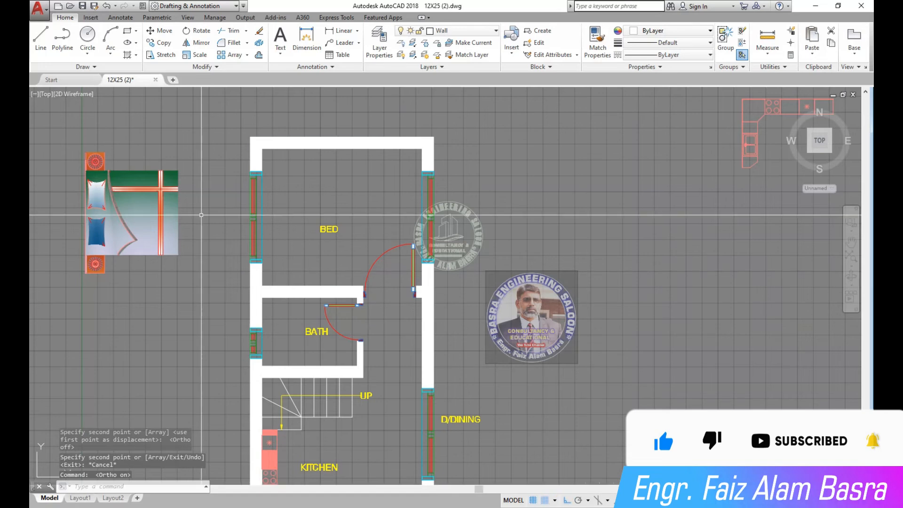
Rotate the copied bed and bedside tables 90 degrees clockwise so the headboard faces up.
left_click(196, 30)
left_click(215, 301)
left_click(58, 133)
key("Return")
left_click(178, 170)
left_click(193, 264)
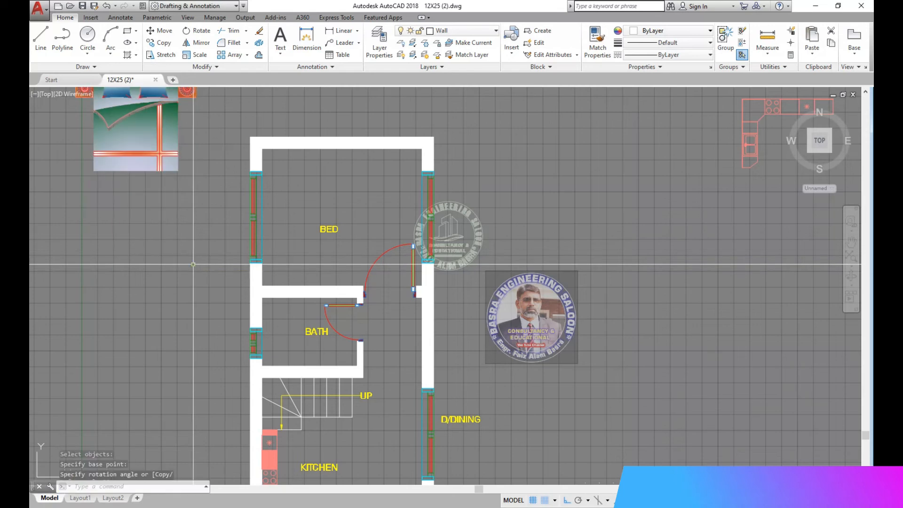
Move the rotated bed set into the bedroom with its headboard against the top wall.
scroll(193, 320, "down", 2)
left_click(159, 31)
left_click(207, 246)
left_click(91, 131)
key("Return")
left_click(131, 224)
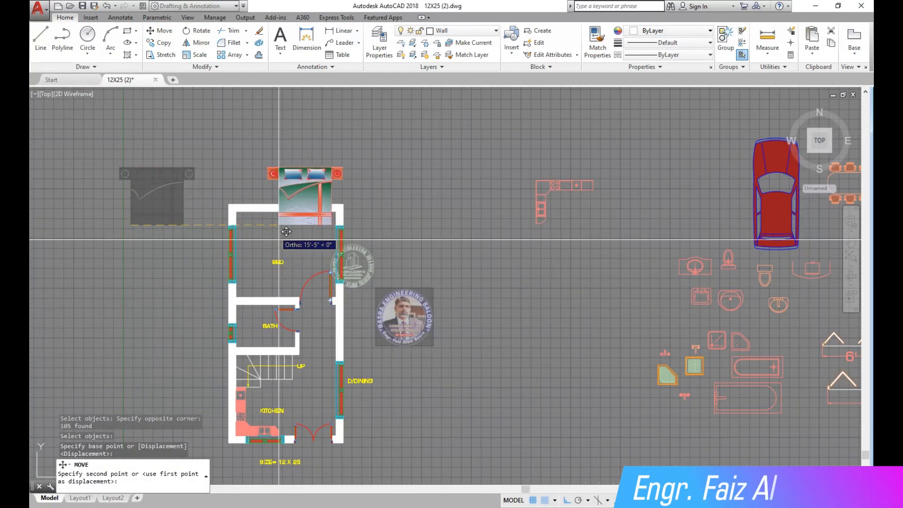
left_click(567, 499)
scroll(271, 254, "up", 4)
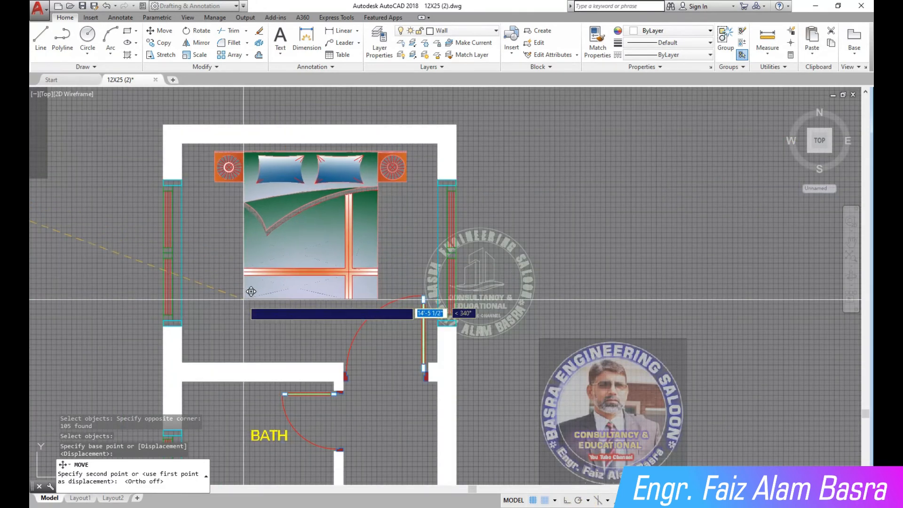
left_click(215, 294)
Move the BED label from under the bed to the free floor below its foot end.
left_click(195, 240)
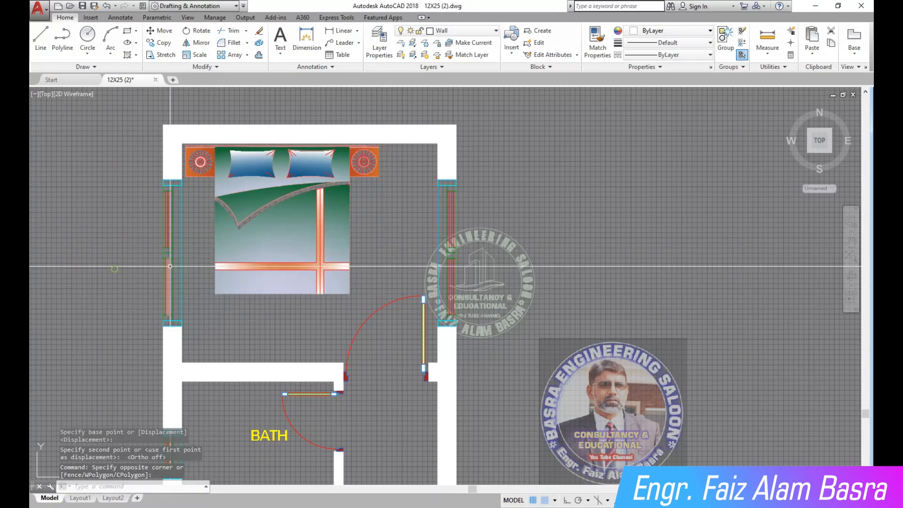
left_click(306, 313)
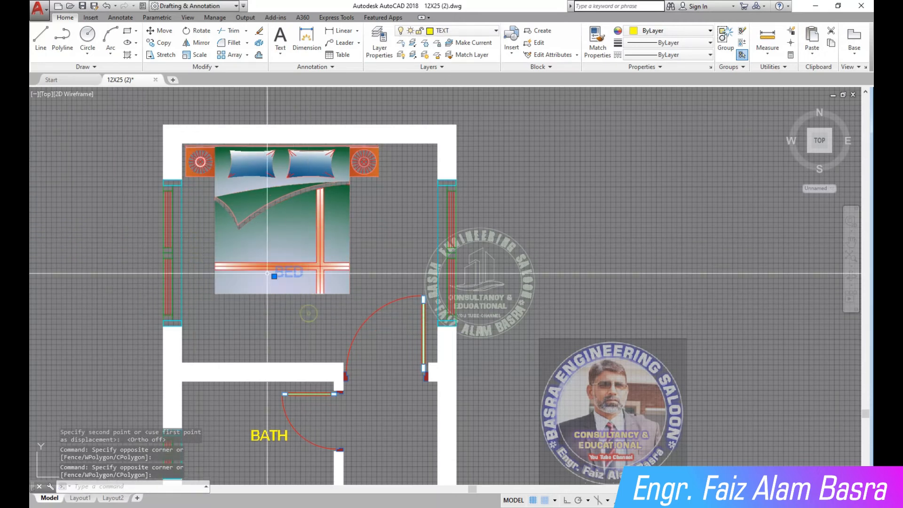
left_click(170, 30)
left_click(83, 155)
left_click(86, 195)
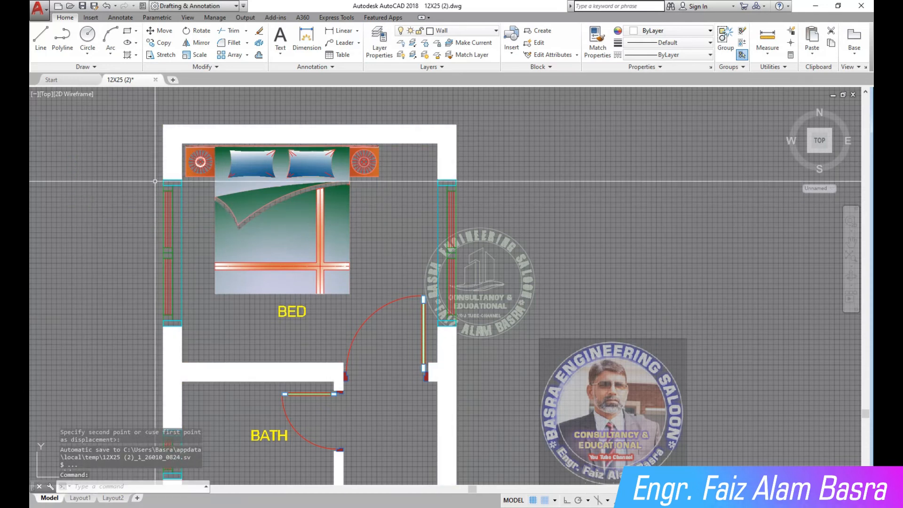
Copy the three-seat sofa, round side table and centre table from the neighbouring plan's bedroom to the area left of the house plan.
scroll(155, 181, "down", 2)
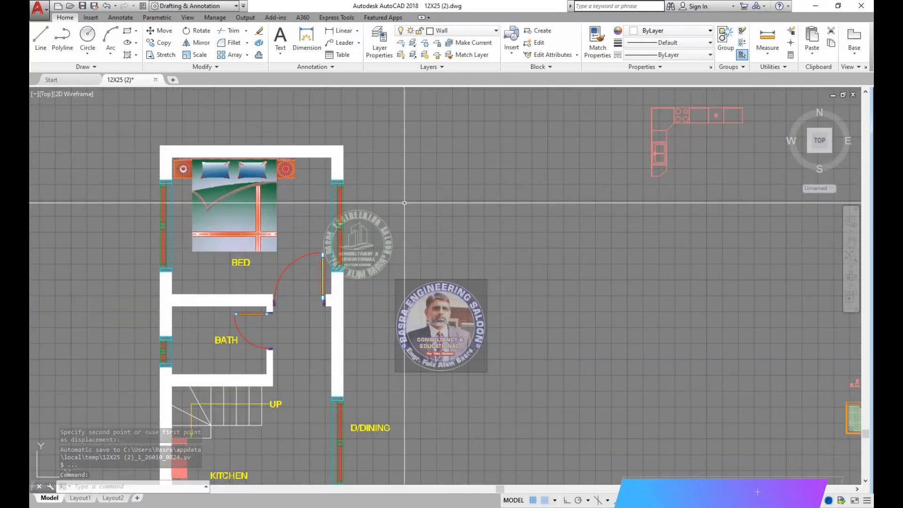
scroll(440, 206, "down", 1)
scroll(414, 235, "down", 3)
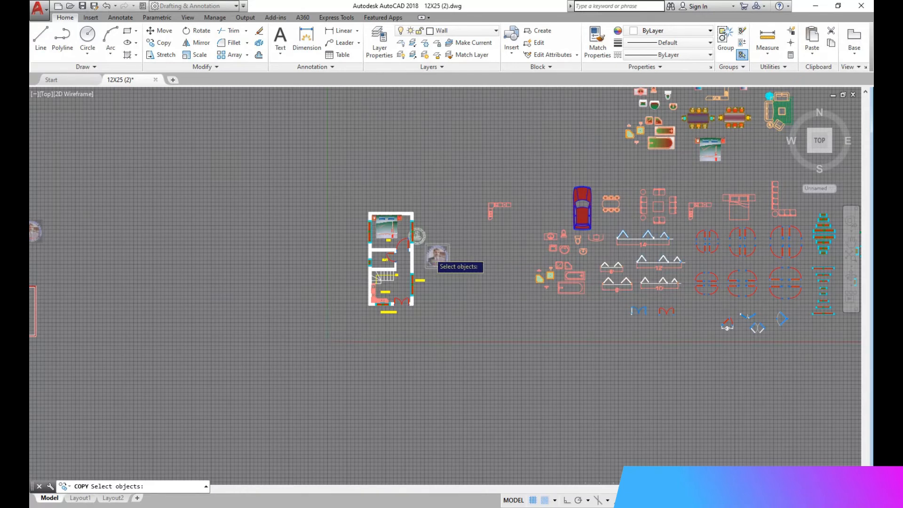
scroll(212, 221, "up", 6)
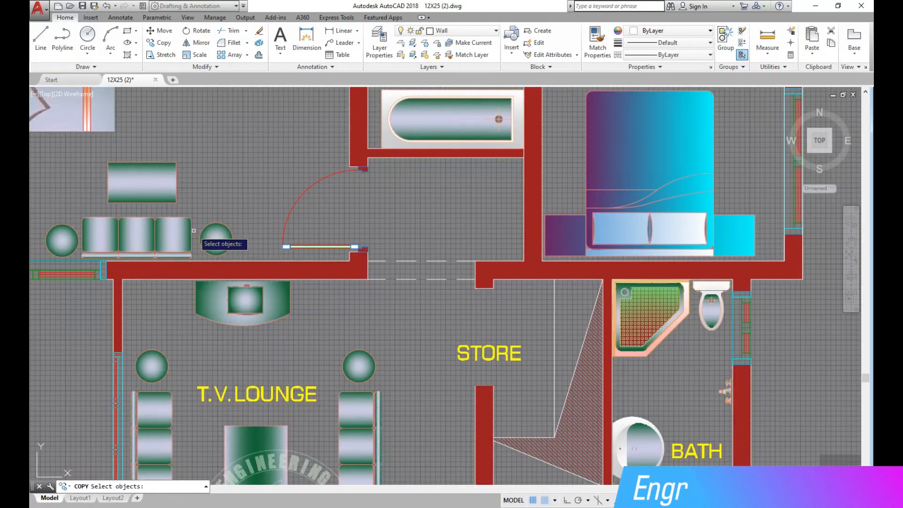
left_click(195, 254)
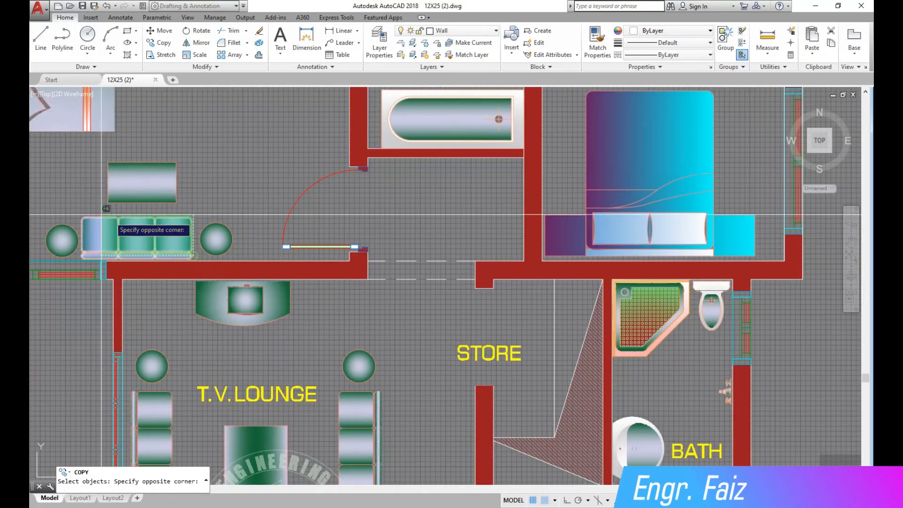
left_click(49, 168)
key("Return")
left_click(62, 240)
scroll(182, 232, "down", 4)
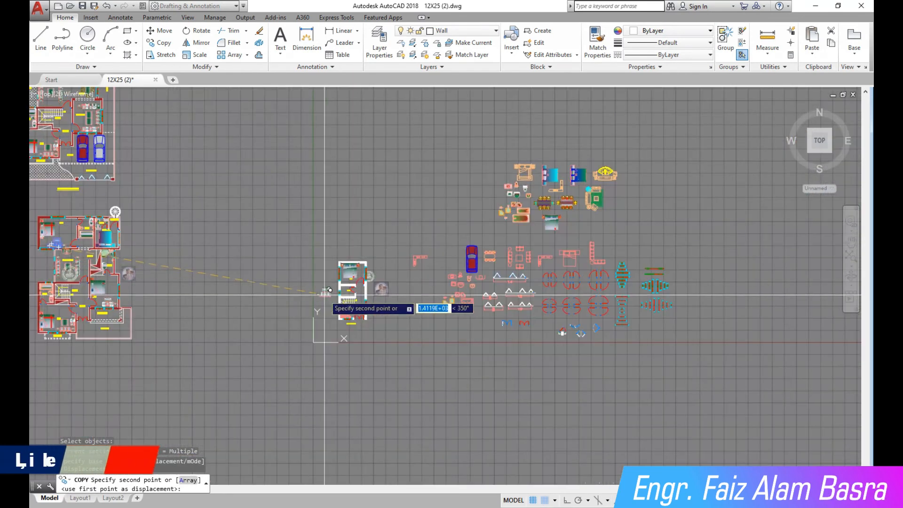
scroll(376, 301, "up", 7)
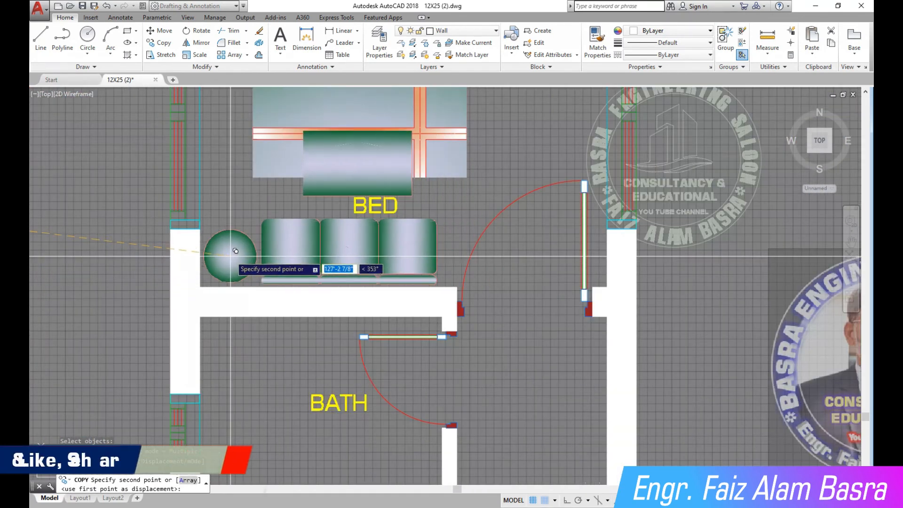
scroll(212, 254, "down", 2)
right_click(64, 263)
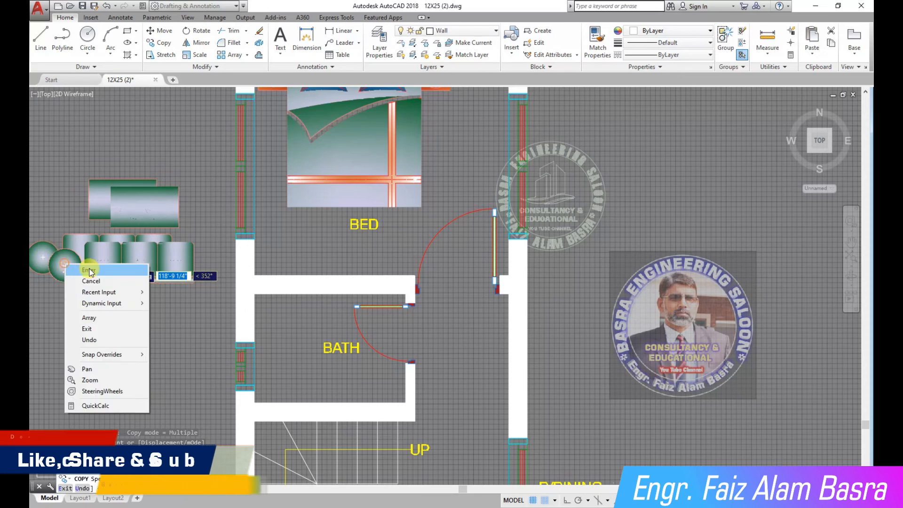
left_click(89, 270)
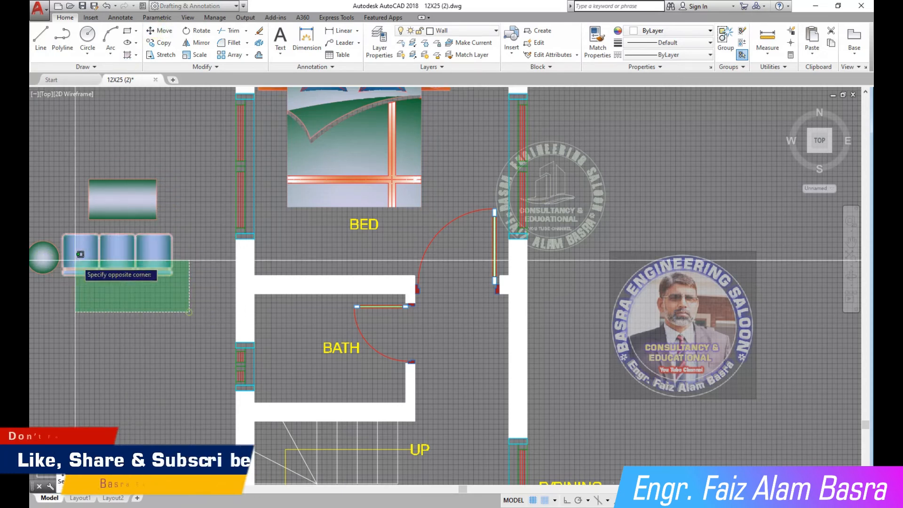
Move the three-seat sofa and round side table into the bedroom along the wall shared with the bath.
scroll(284, 243, "up", 3)
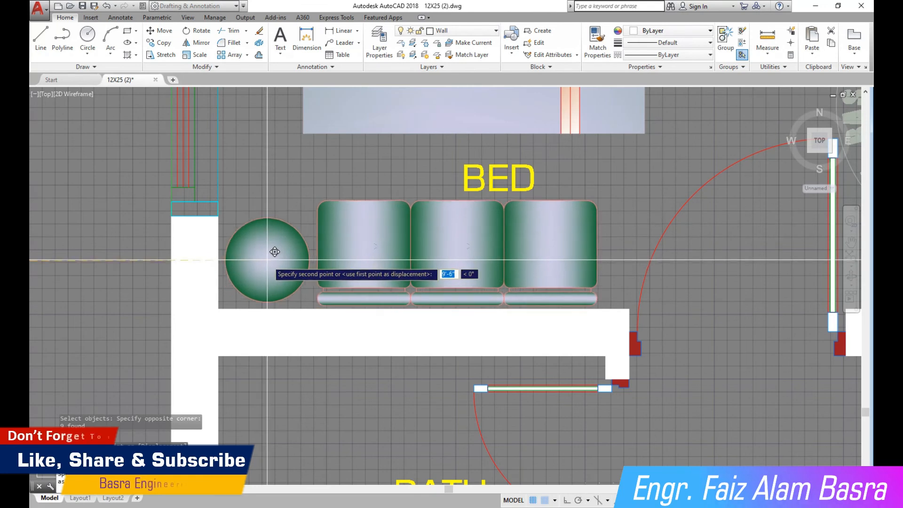
scroll(267, 259, "down", 6)
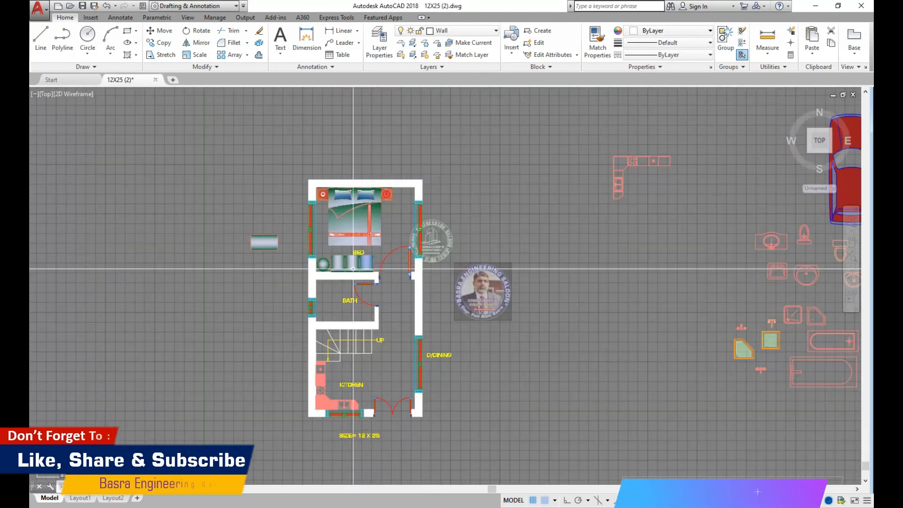
scroll(344, 258, "up", 2)
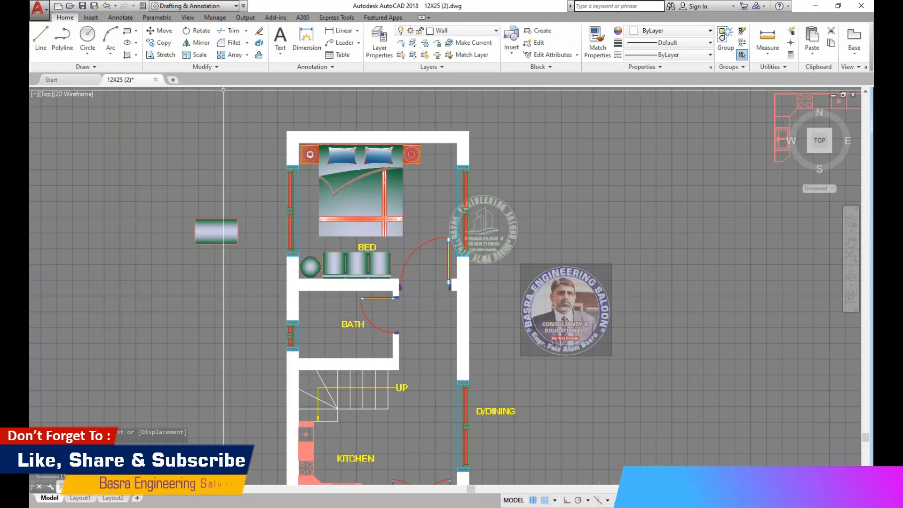
Copy the two-seat sofa and its adjoining round side table from the neighbouring plan's room beside the terrace.
left_click(164, 43)
scroll(395, 214, "down", 5)
scroll(230, 216, "up", 4)
scroll(136, 394, "up", 8)
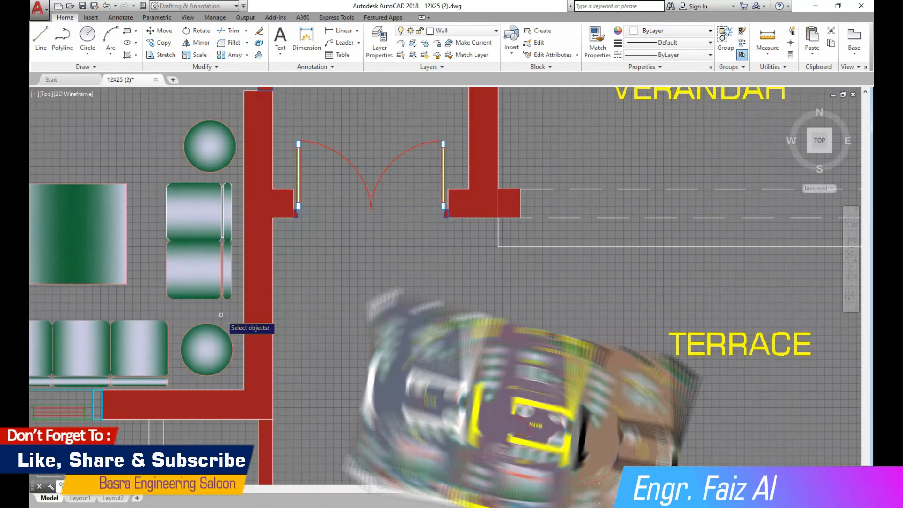
left_click(225, 312)
left_click(164, 166)
right_click(173, 214)
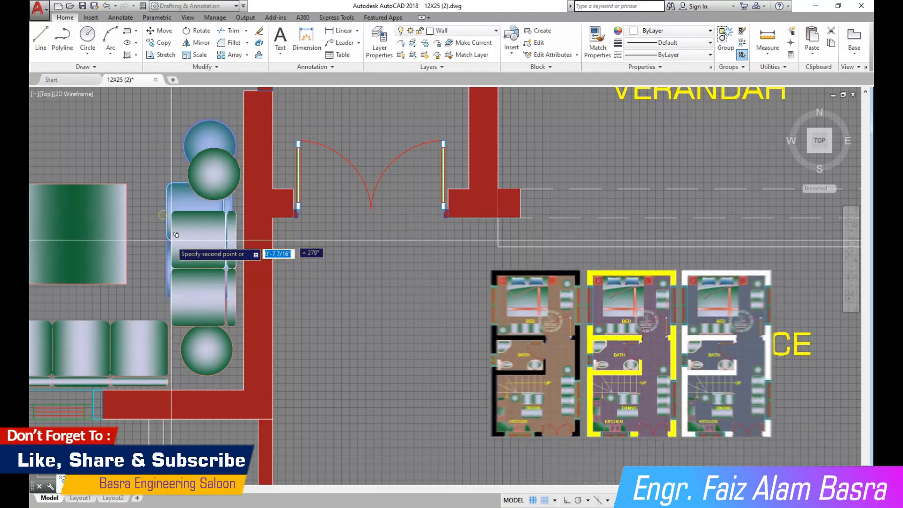
scroll(525, 175, "up", 4)
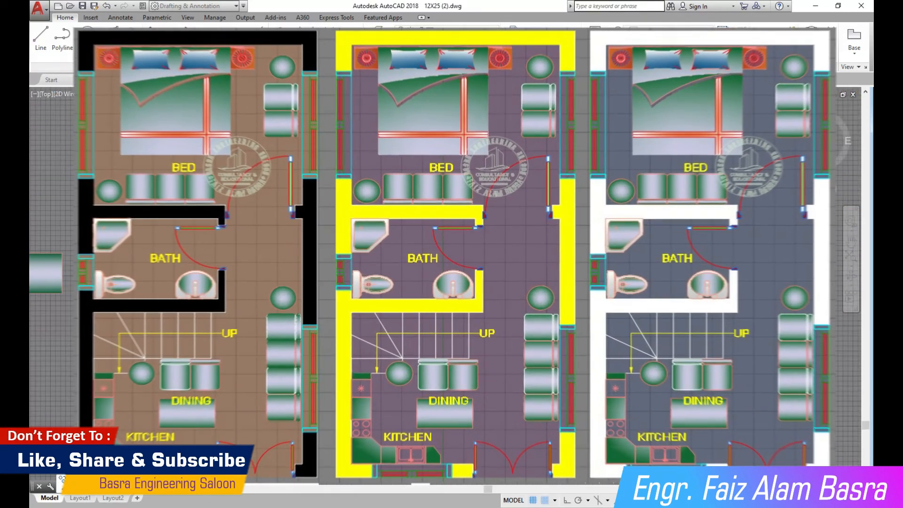